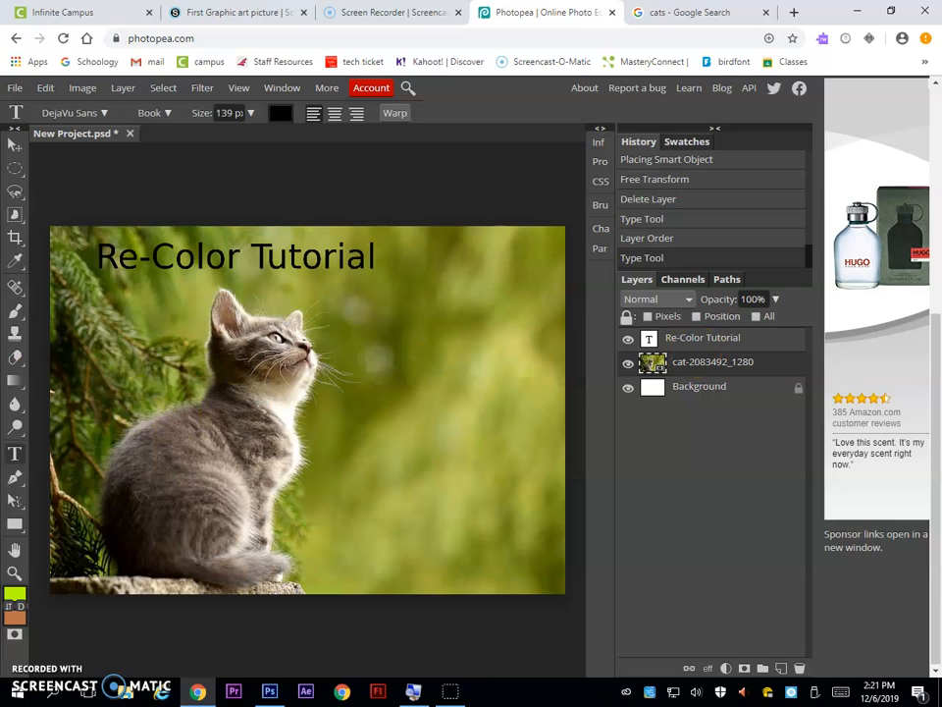
Choose the Color Replacement tool and set the foreground colour to olive green a2ab38, sampled from the photo's blurred background
right_click(14, 312)
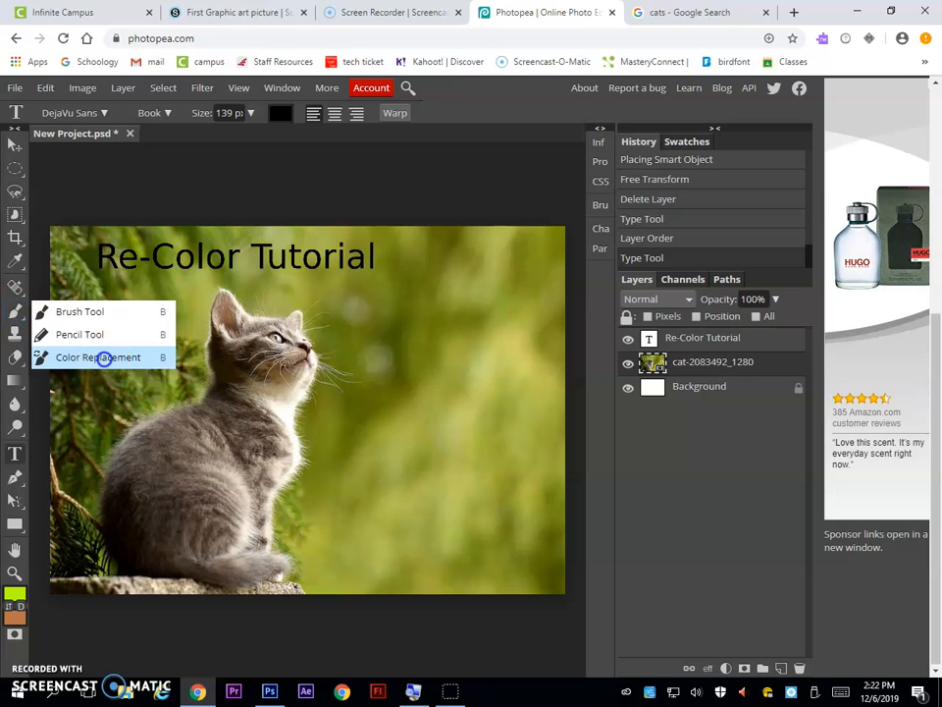
left_click(103, 358)
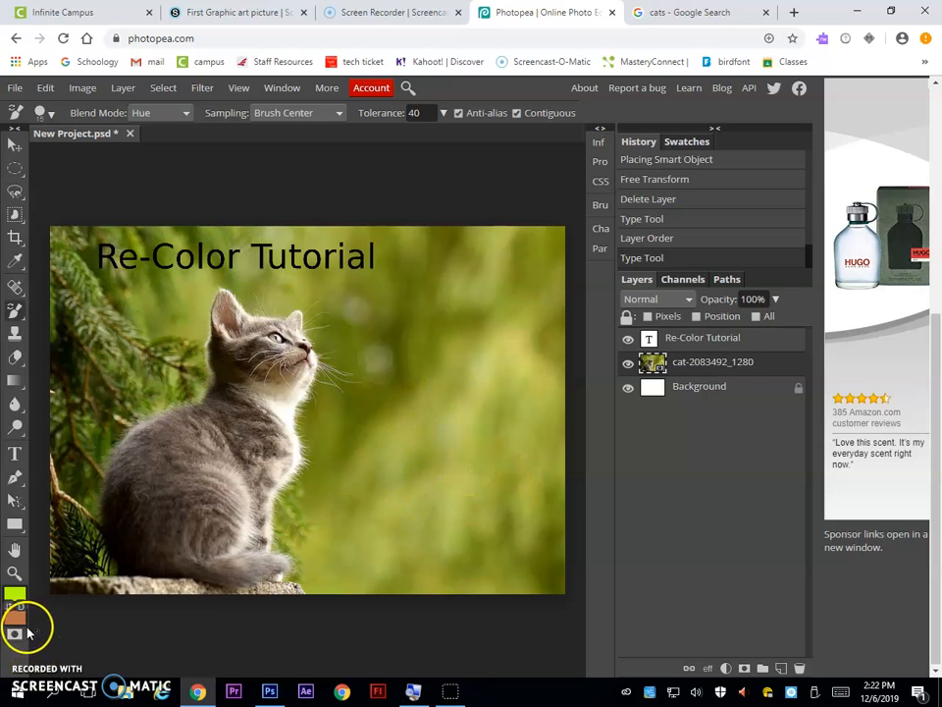
left_click(15, 593)
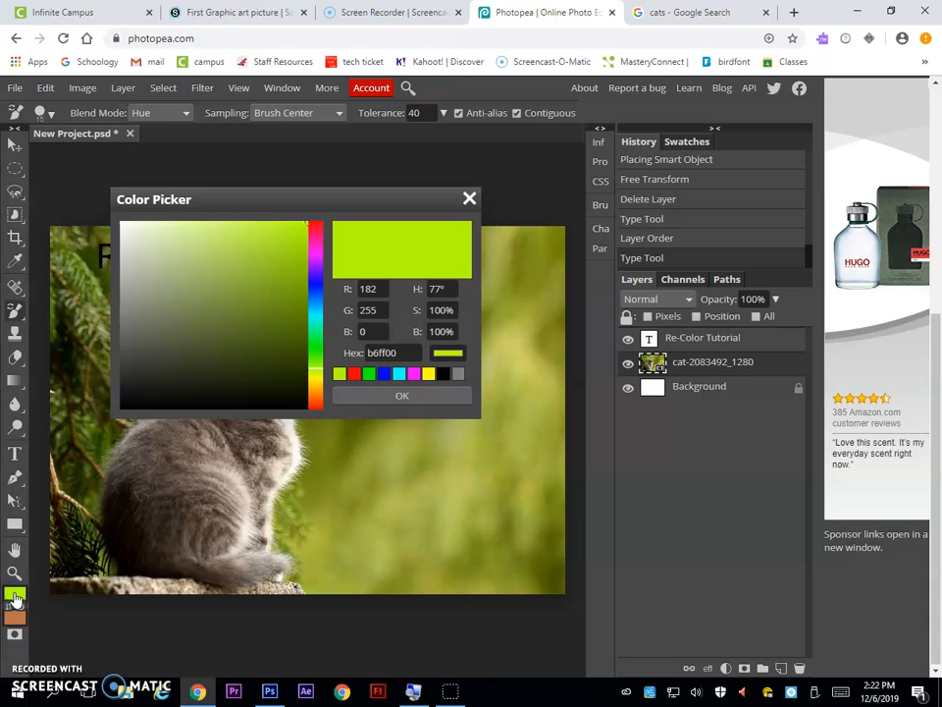
left_click_drag(290, 195, 261, 177)
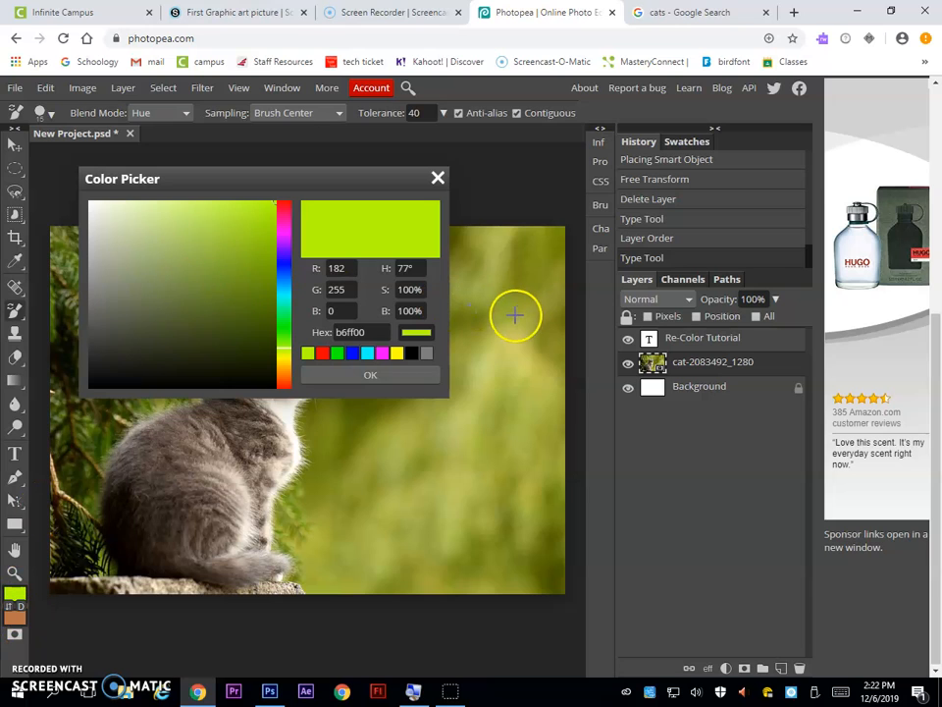
left_click(521, 279)
left_click_drag(521, 279, 521, 312)
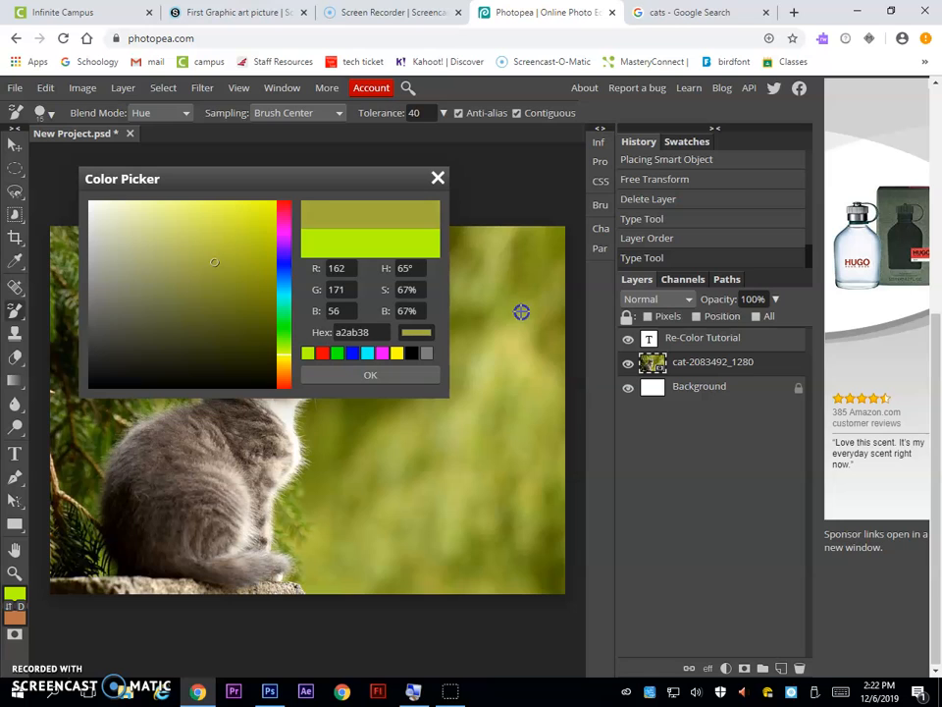
left_click(359, 376)
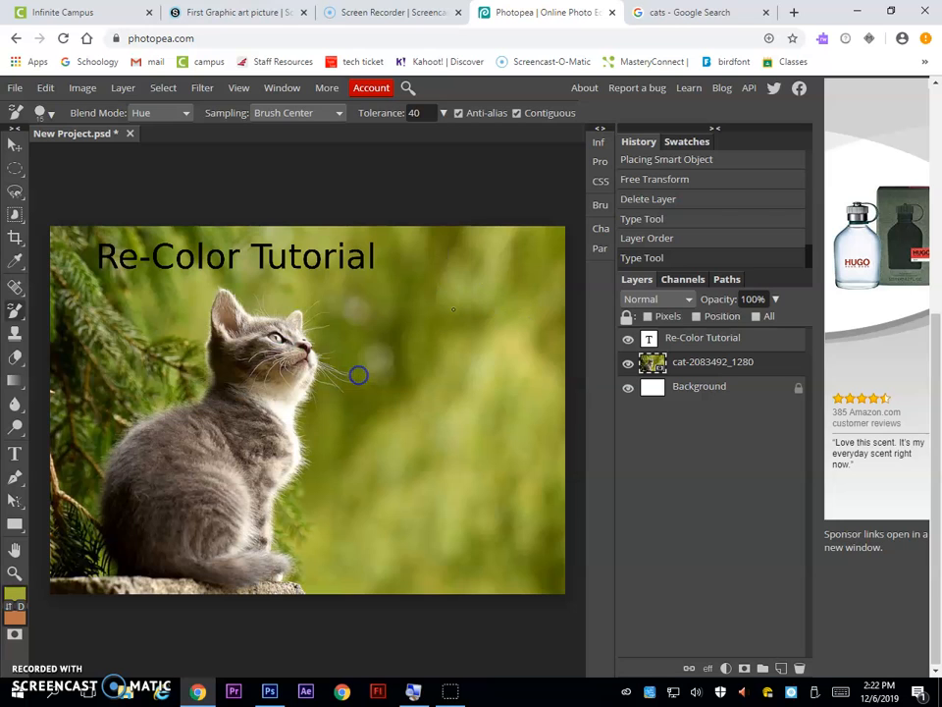
Set the background colour to bright red f8080f
left_click(13, 620)
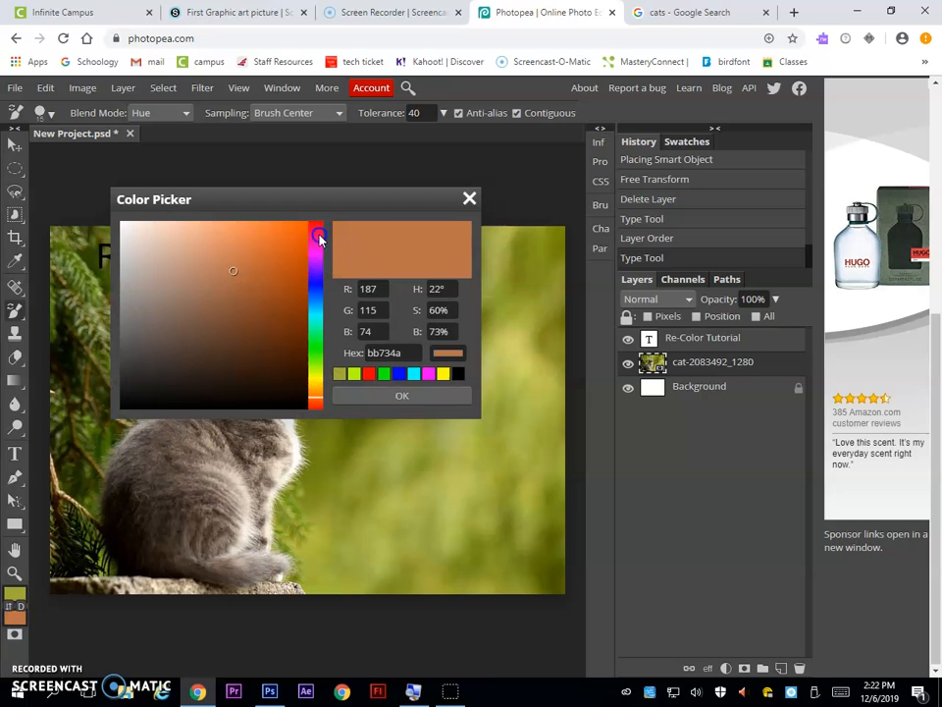
left_click(319, 223)
mouse_move(305, 233)
left_mouse_down()
mouse_move(293, 233)
mouse_move(302, 227)
left_mouse_up()
left_click(402, 396)
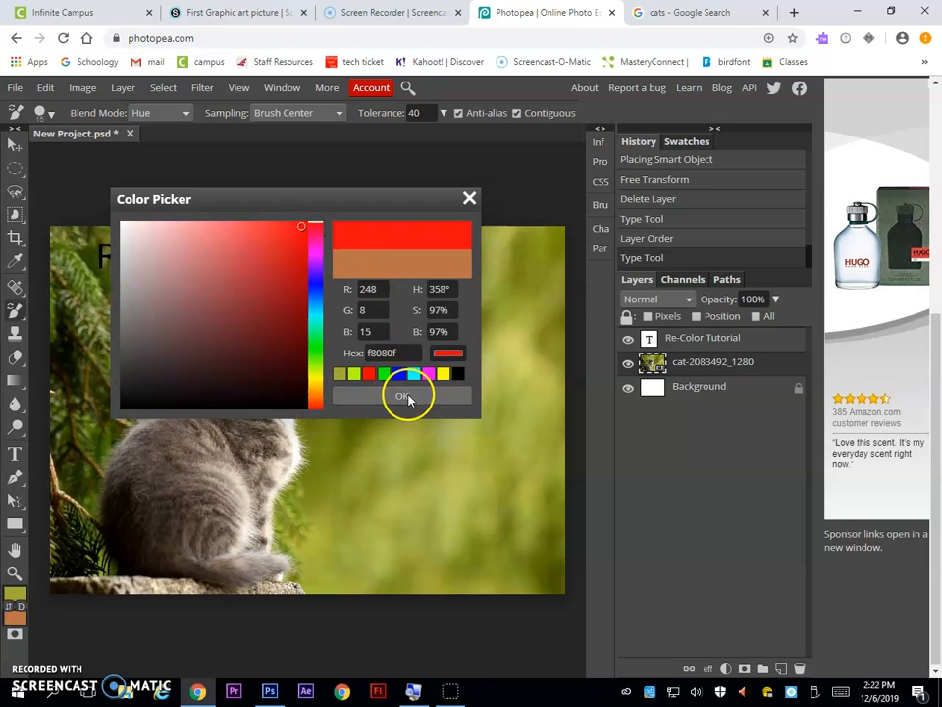
Set the Color Replacement brush size to 361 px and try to paint over the green background beside the cat
left_click(42, 113)
left_click_drag(80, 154, 152, 155)
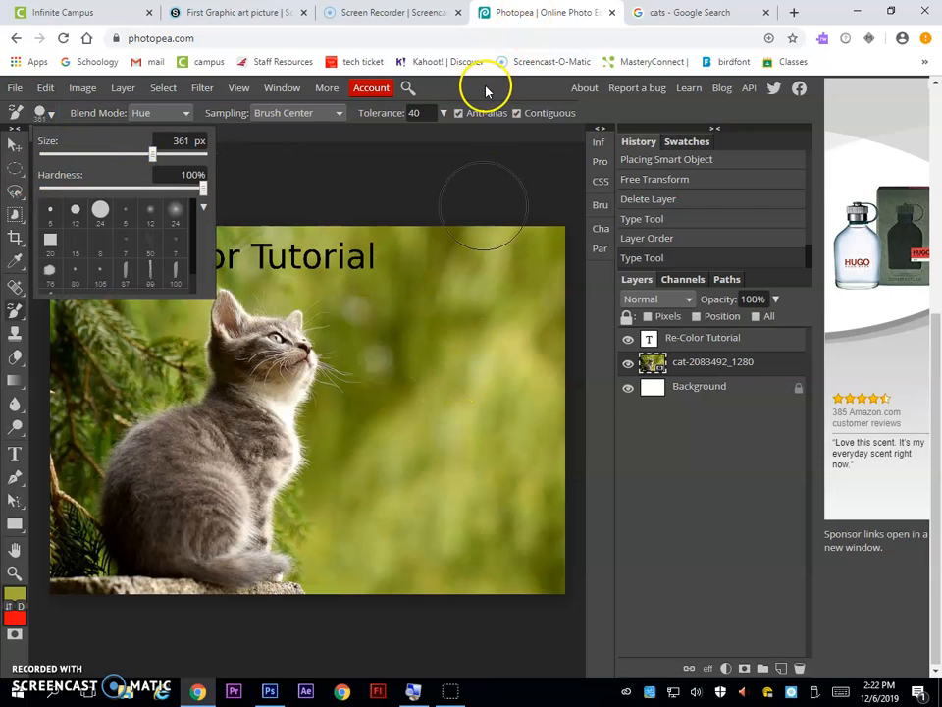
left_click(449, 341)
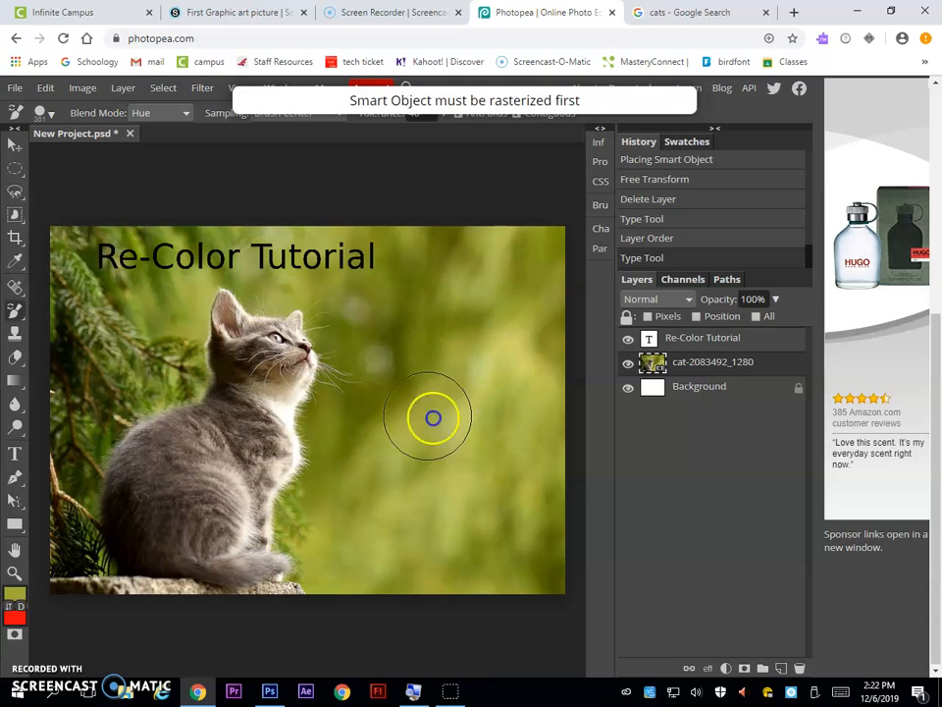
left_click(326, 273)
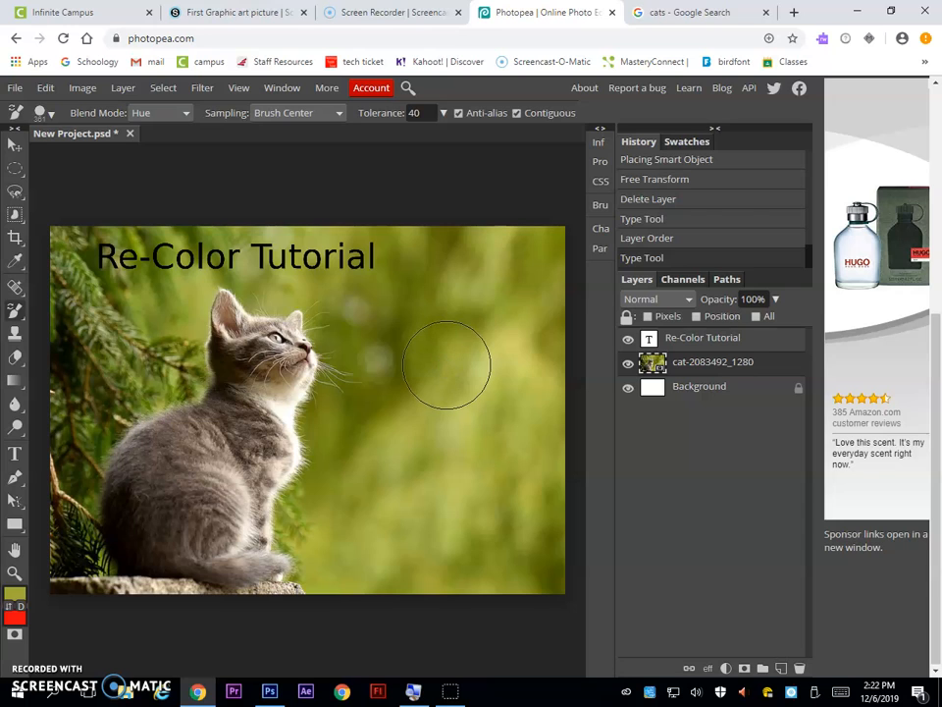
left_click(124, 89)
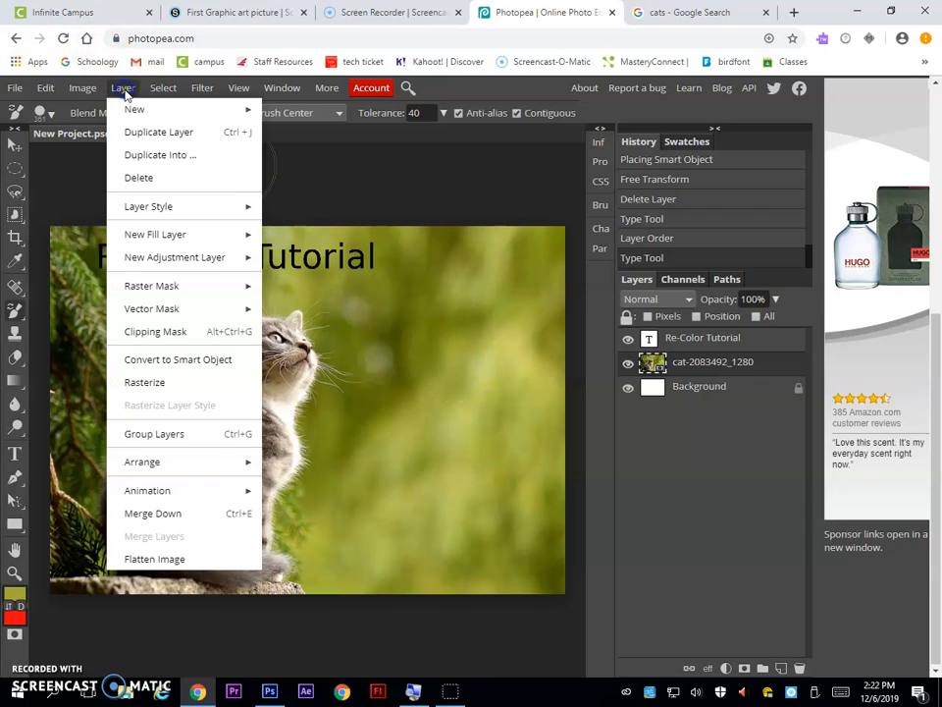
left_click(181, 385)
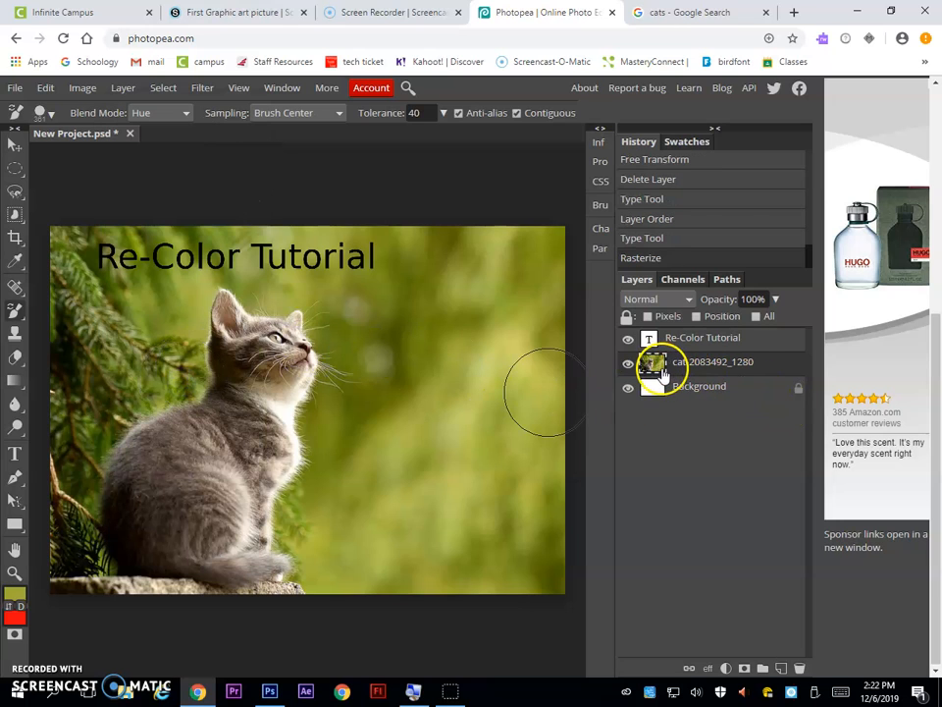
key("ctrl+z")
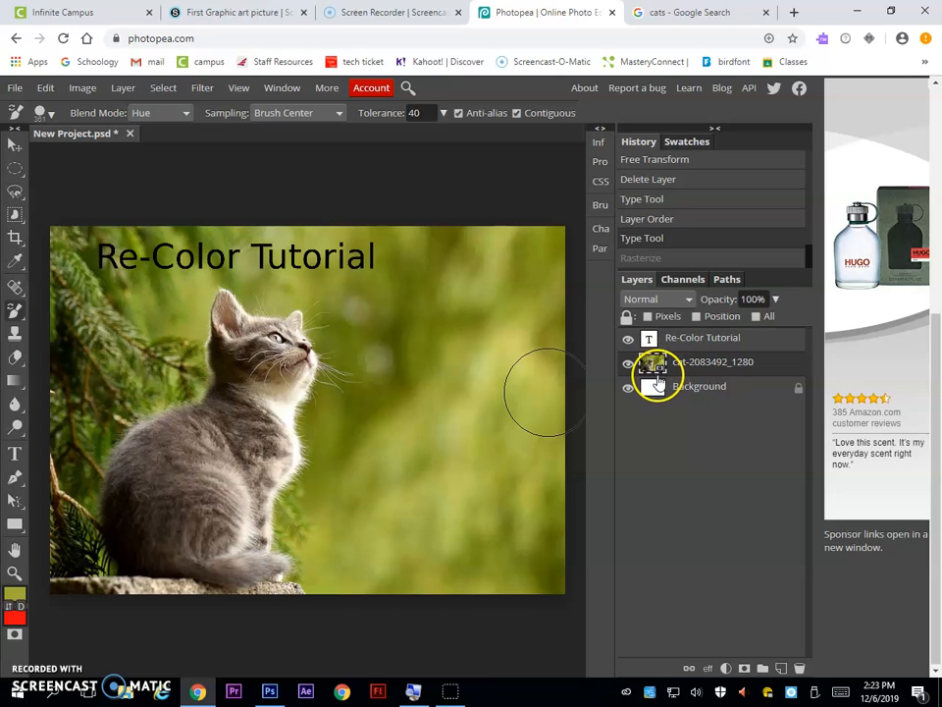
Rasterize the cat photo's smart object layer
left_click(125, 88)
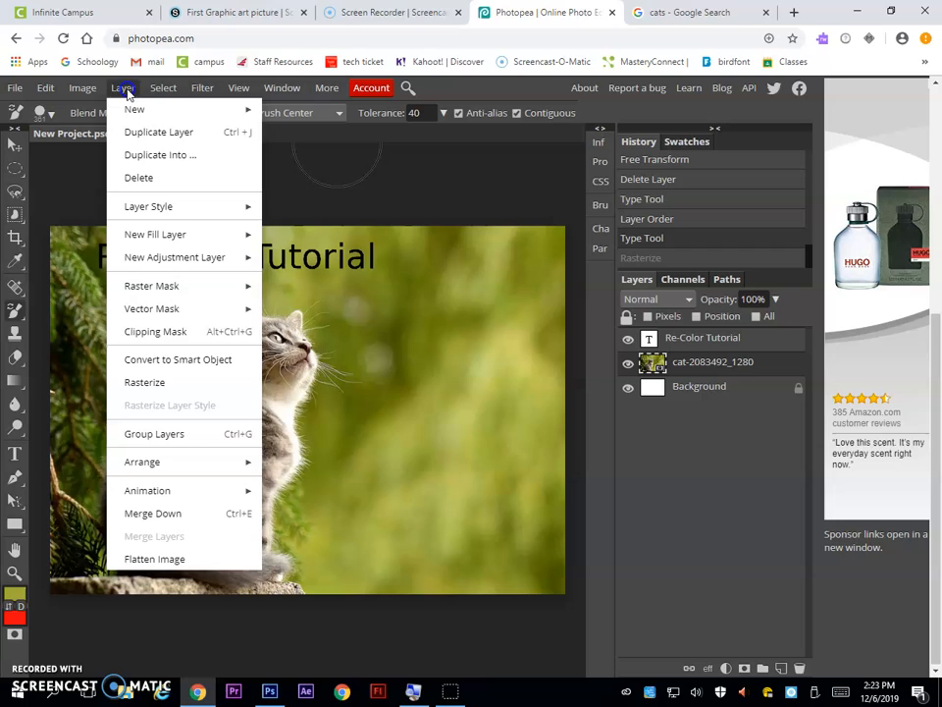
left_click(185, 383)
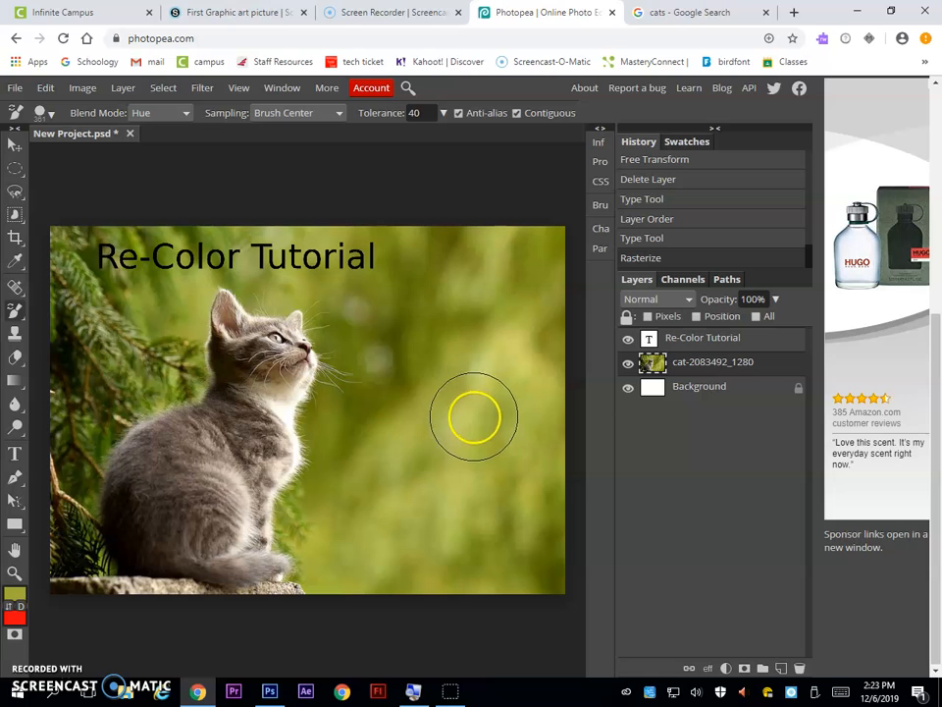
Swap the foreground and background colours and recolour the blurred green area beside and above the cat red
left_click_drag(447, 401, 432, 395)
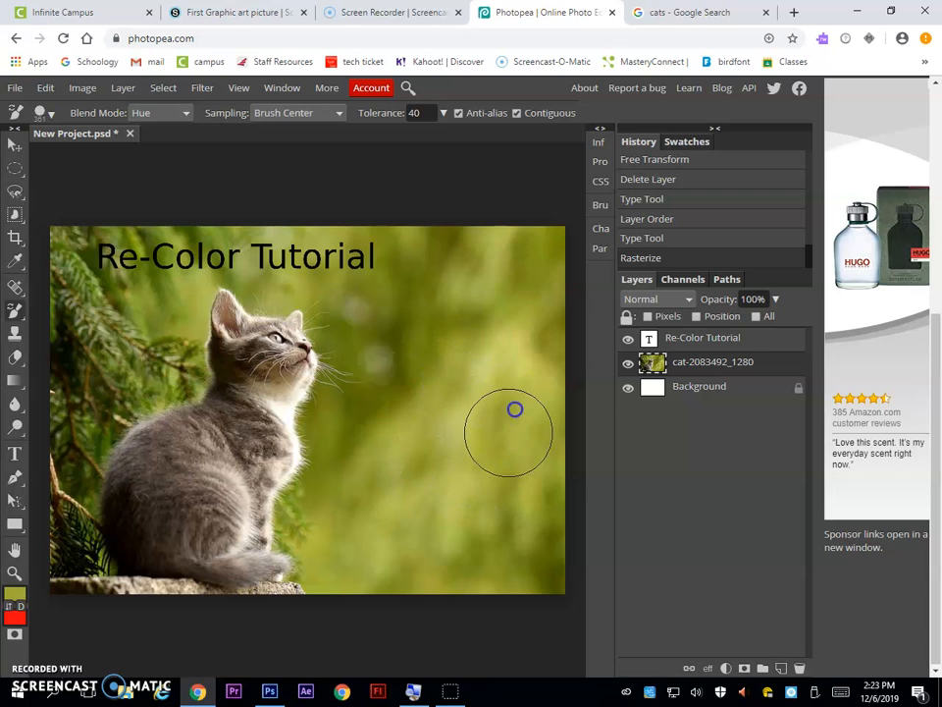
mouse_move(430, 454)
left_mouse_down()
mouse_move(448, 433)
mouse_move(426, 455)
left_mouse_up()
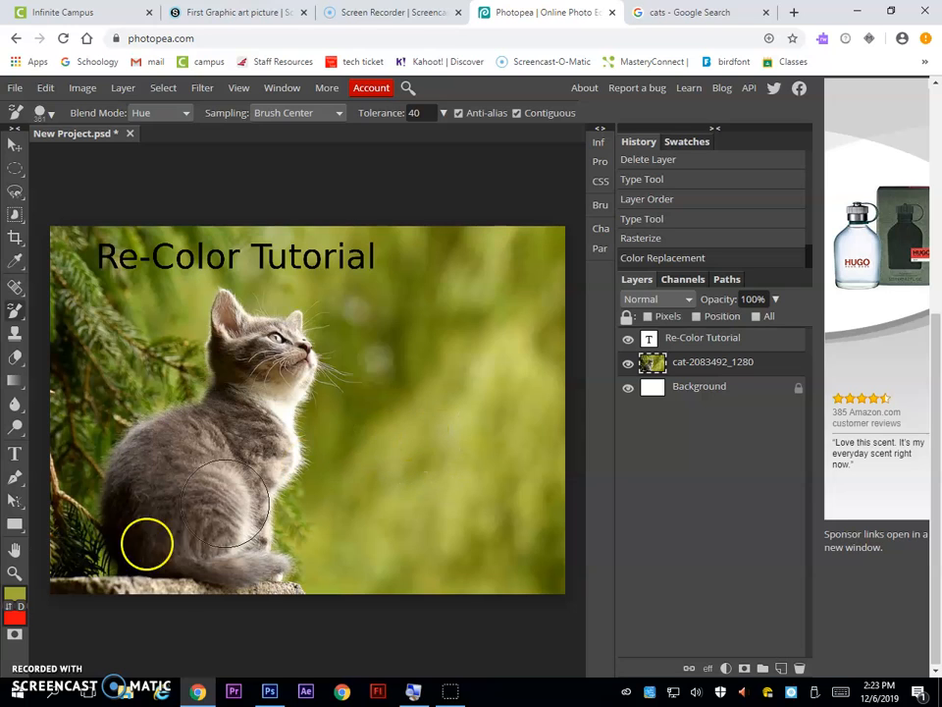
left_click(10, 610)
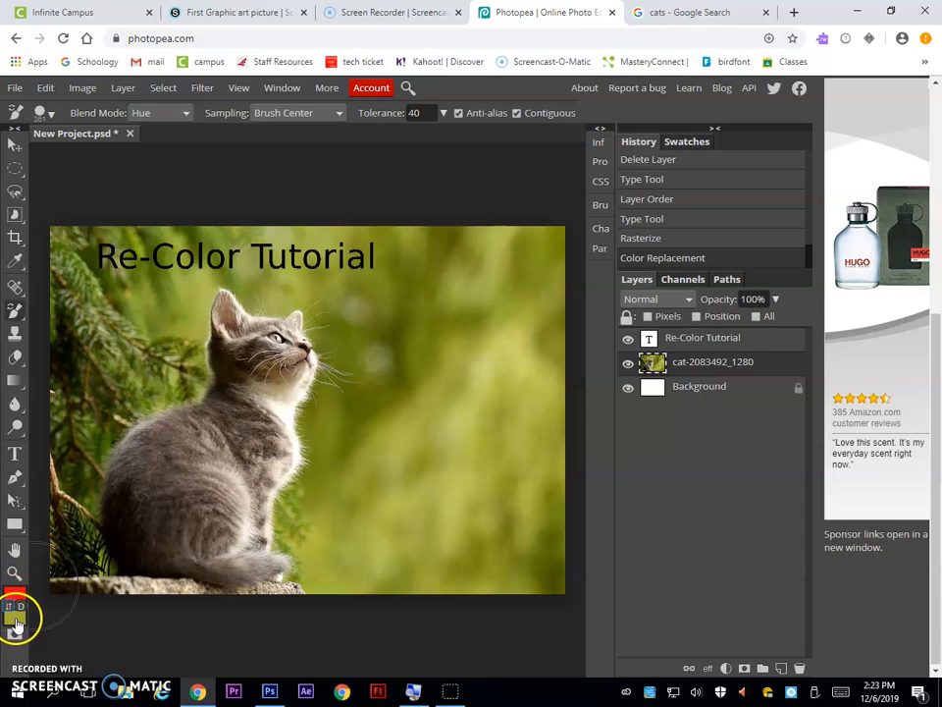
mouse_move(462, 338)
left_mouse_down()
mouse_move(475, 459)
mouse_move(509, 475)
mouse_move(407, 500)
mouse_move(547, 536)
mouse_move(450, 574)
mouse_move(357, 574)
mouse_move(344, 539)
mouse_move(315, 515)
mouse_move(351, 467)
mouse_move(335, 421)
mouse_move(407, 326)
mouse_move(380, 372)
mouse_move(370, 277)
mouse_move(554, 264)
mouse_move(546, 463)
mouse_move(406, 252)
mouse_move(204, 223)
mouse_move(251, 258)
mouse_move(295, 257)
mouse_move(353, 294)
mouse_move(347, 313)
mouse_move(337, 255)
mouse_move(414, 217)
left_mouse_up()
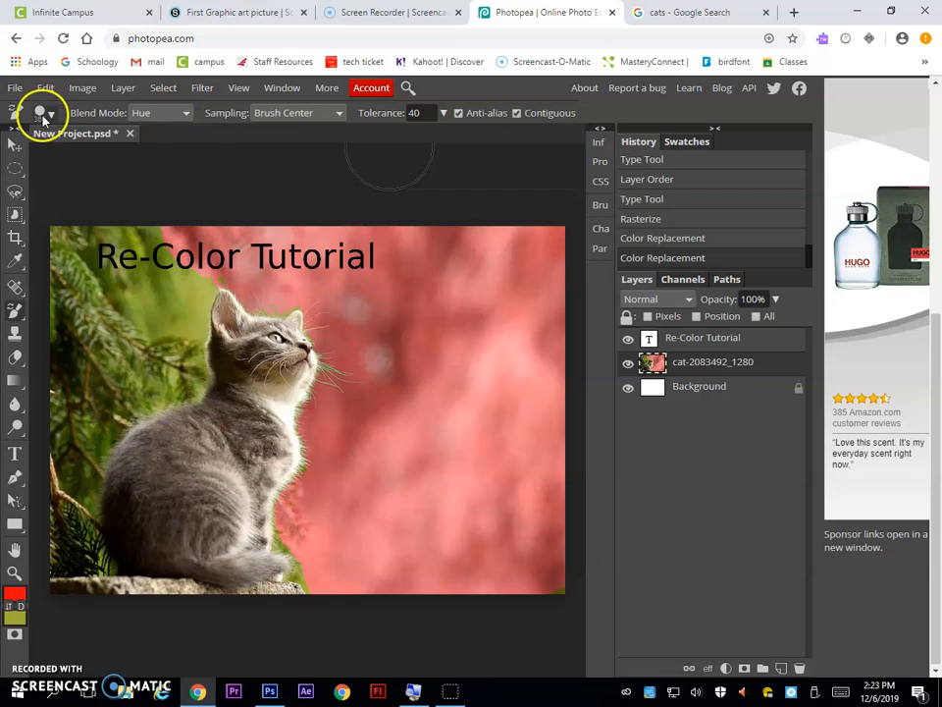
Set the Color Replacement brush to 0% hardness and a size of 250 px
left_click(44, 115)
left_click_drag(63, 185, 42, 187)
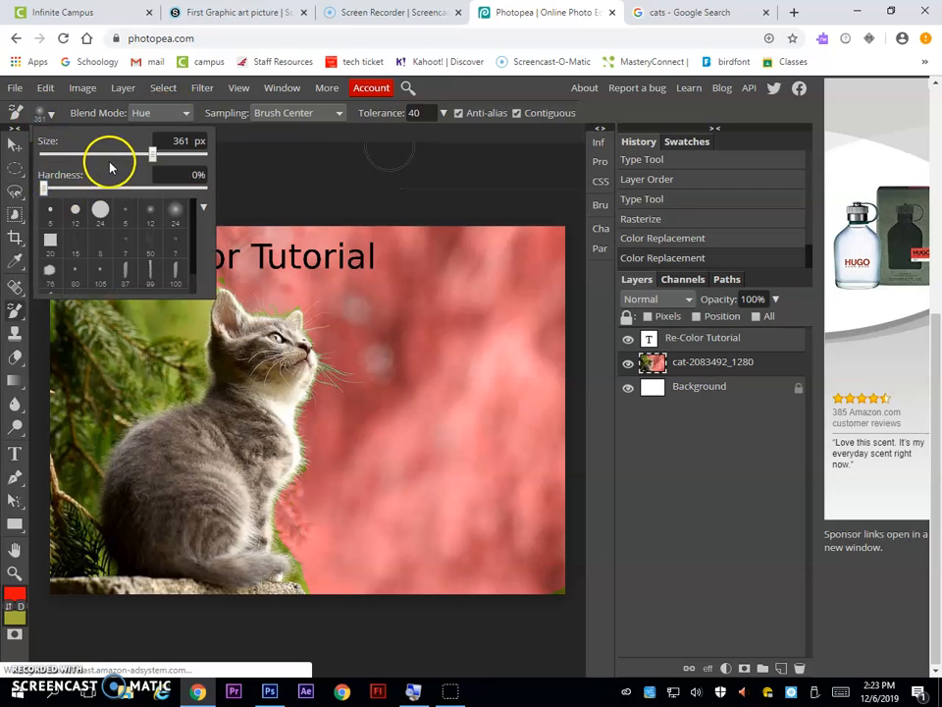
left_click_drag(149, 154, 138, 154)
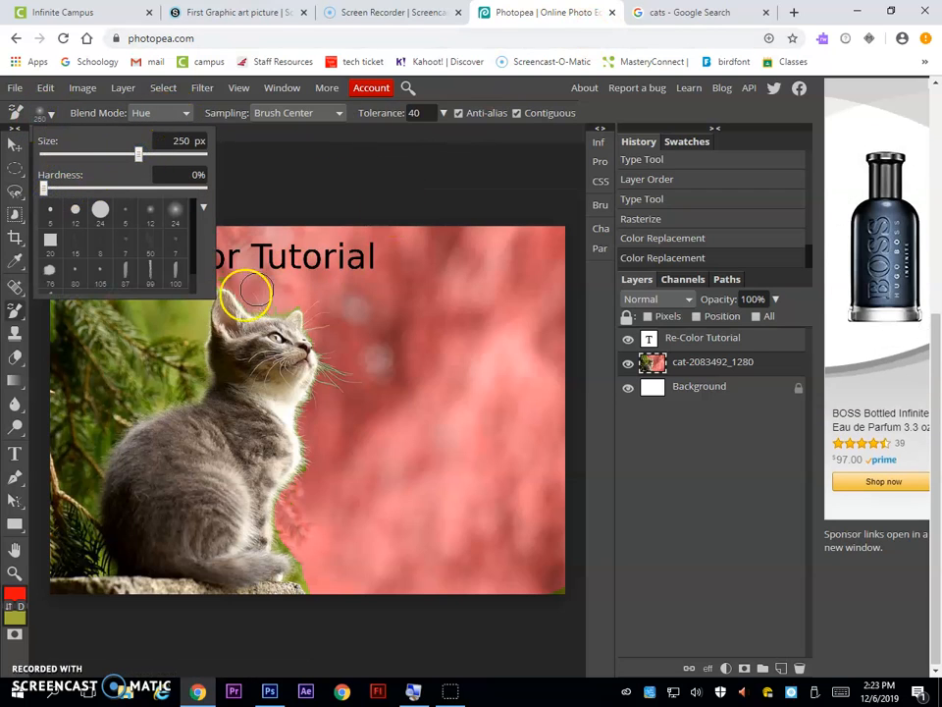
Recolour the green foliage behind the cat and the remaining green around its outline red
left_click(117, 376)
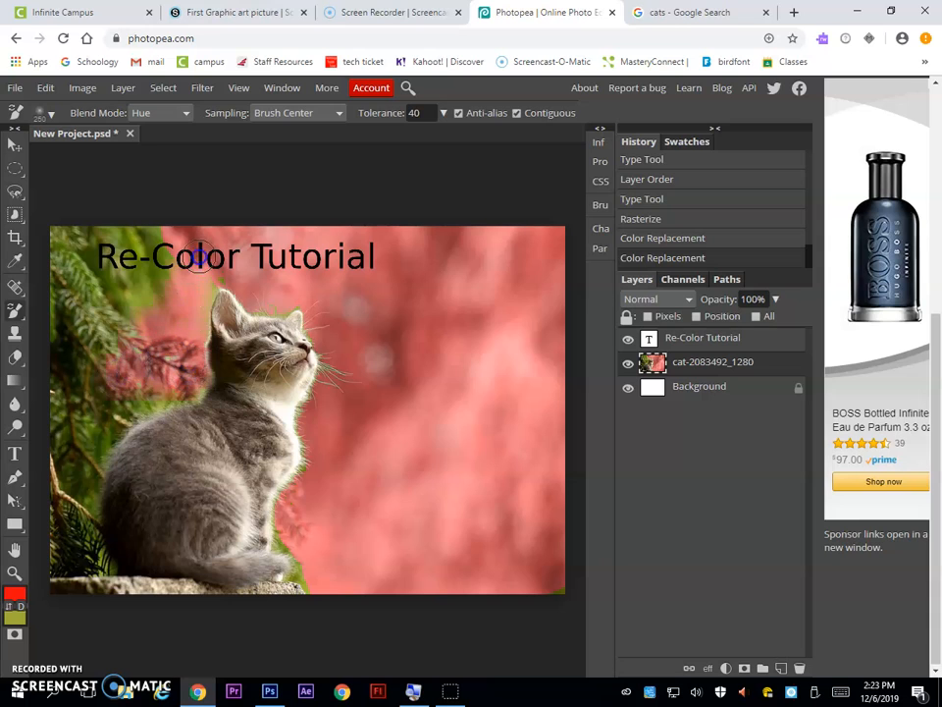
mouse_move(145, 229)
left_mouse_down()
mouse_move(114, 261)
mouse_move(80, 258)
mouse_move(44, 276)
mouse_move(78, 397)
mouse_move(105, 412)
mouse_move(191, 379)
left_mouse_up()
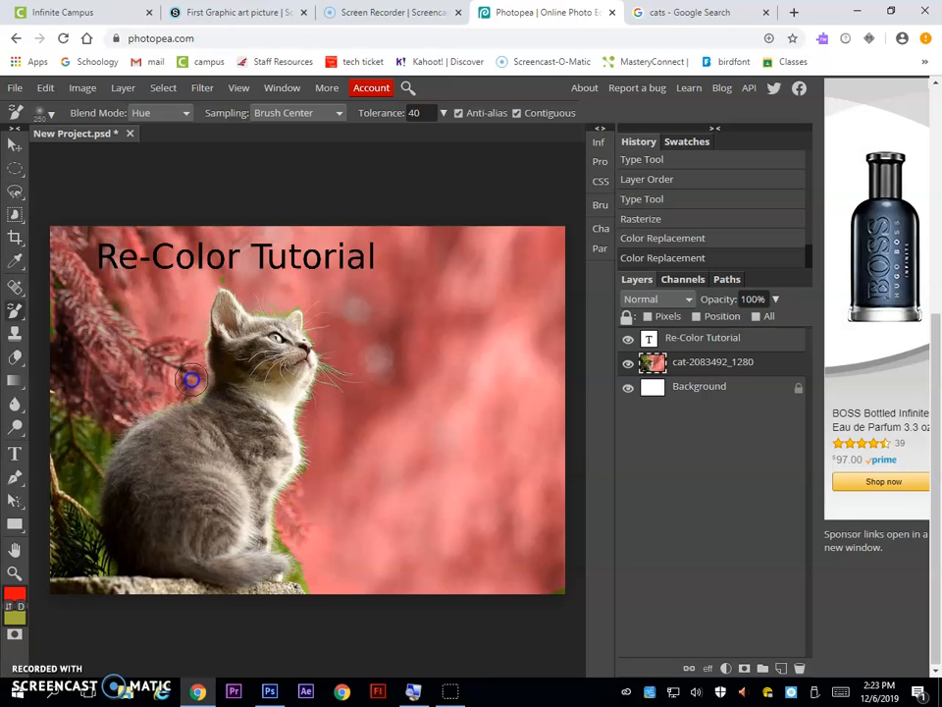
mouse_move(87, 430)
left_mouse_down()
mouse_move(59, 497)
mouse_move(89, 452)
mouse_move(108, 460)
mouse_move(113, 427)
mouse_move(89, 527)
mouse_move(111, 578)
mouse_move(35, 557)
left_mouse_up()
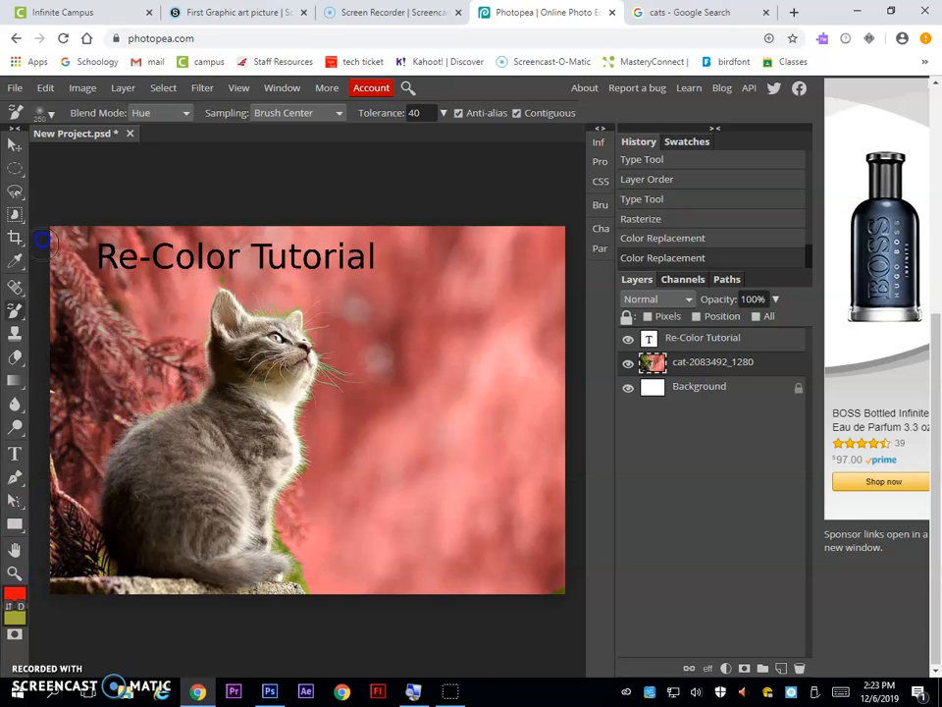
mouse_move(118, 574)
left_mouse_down()
mouse_move(264, 553)
mouse_move(403, 561)
mouse_move(286, 532)
left_mouse_up()
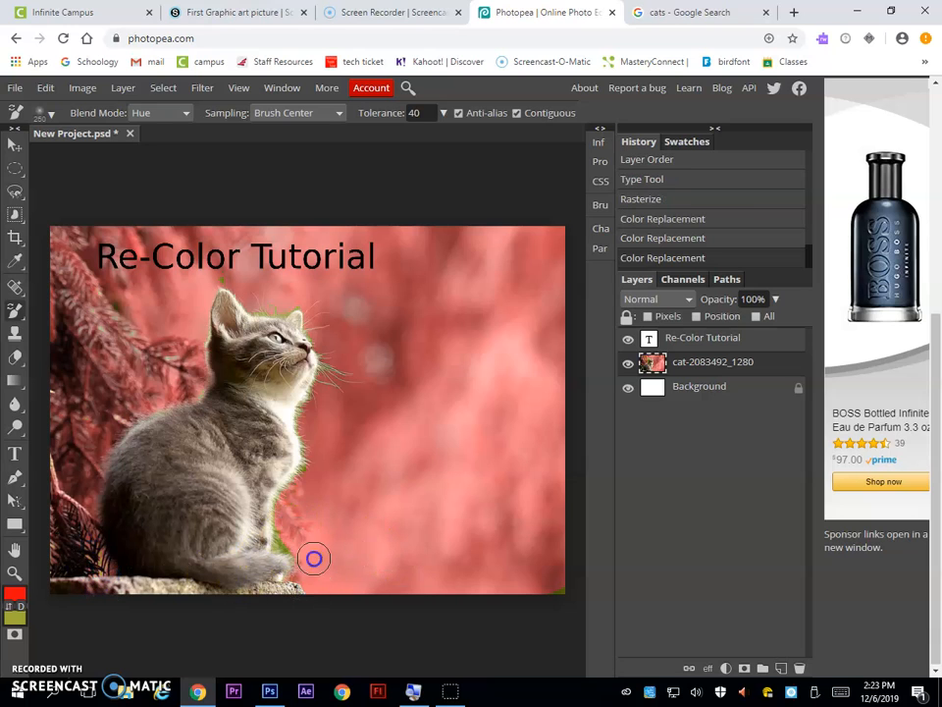
mouse_move(342, 388)
left_mouse_down()
mouse_move(315, 300)
mouse_move(285, 296)
left_mouse_up()
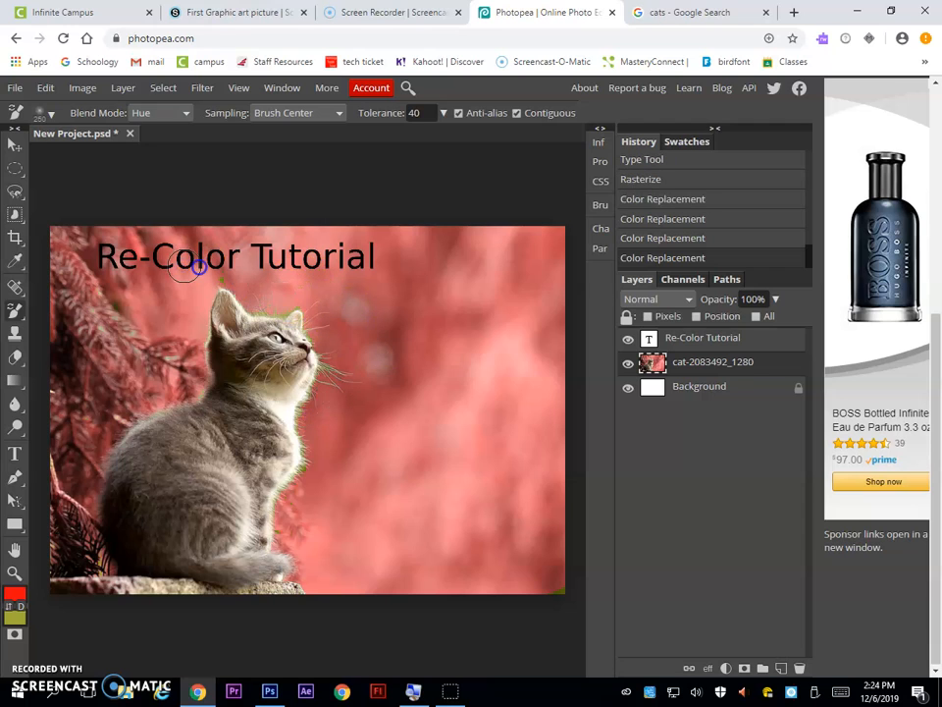
mouse_move(317, 301)
left_mouse_down()
mouse_move(254, 302)
mouse_move(270, 298)
left_mouse_up()
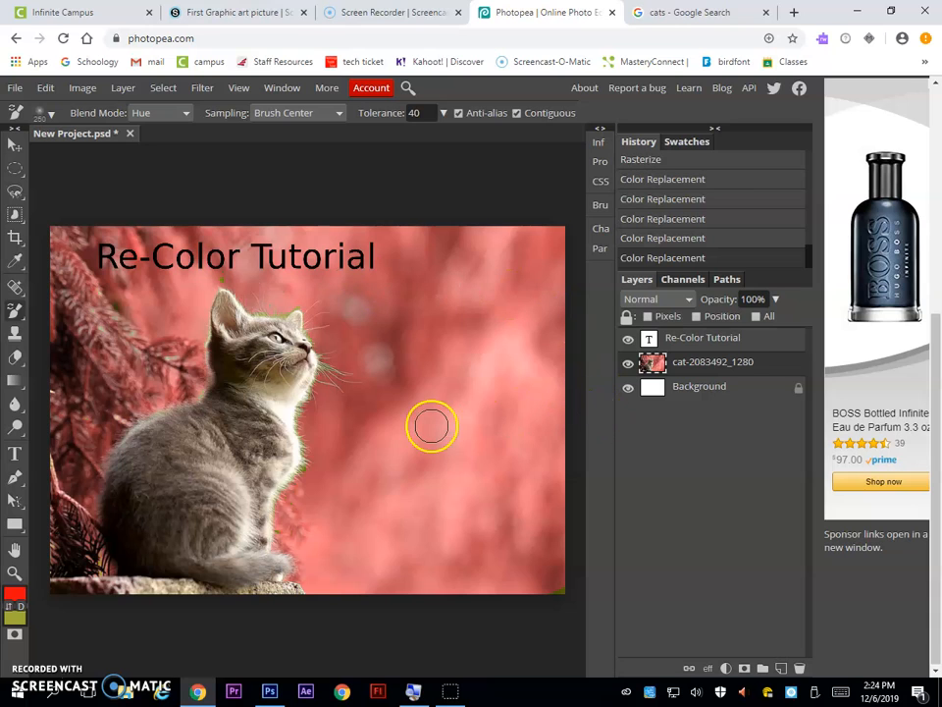
Draw a tall elliptical selection over the blurred red background in front of the cat
mouse_move(9, 288)
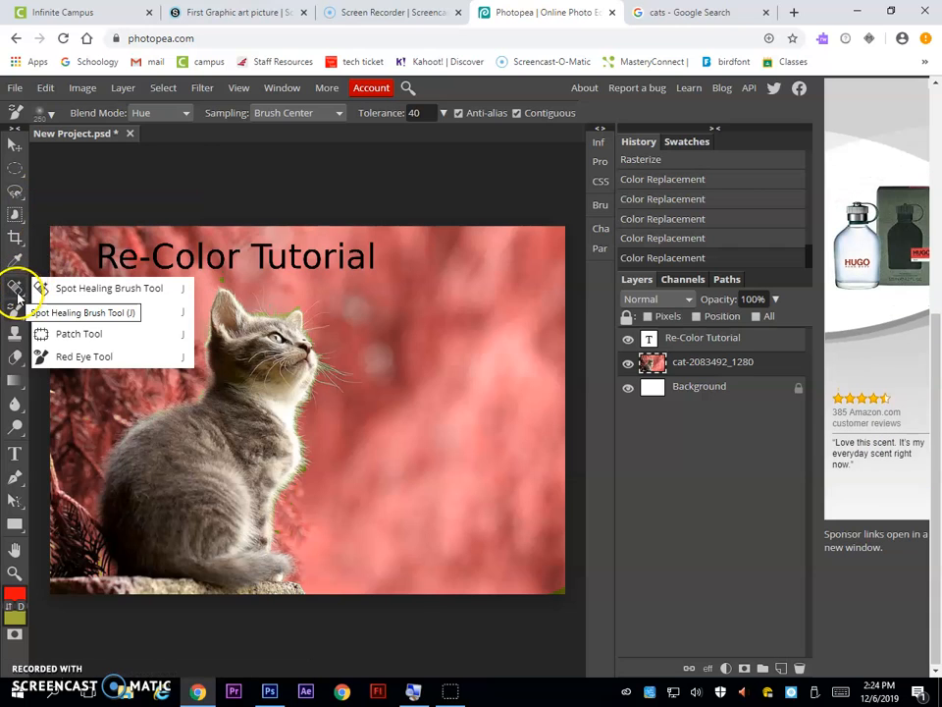
mouse_move(12, 179)
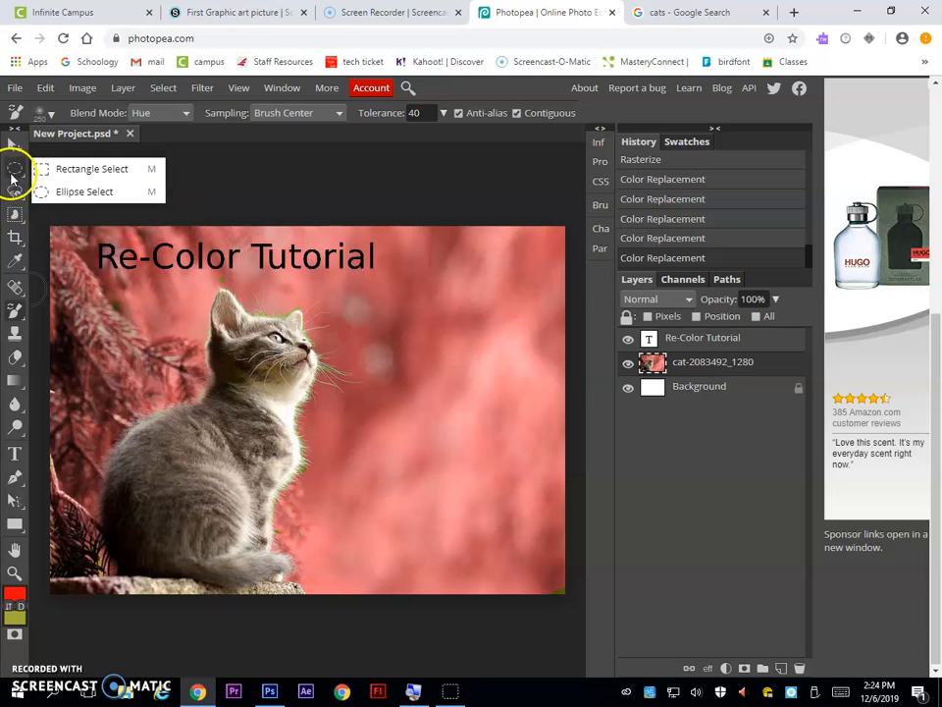
left_click(64, 193)
left_click_drag(360, 258, 558, 561)
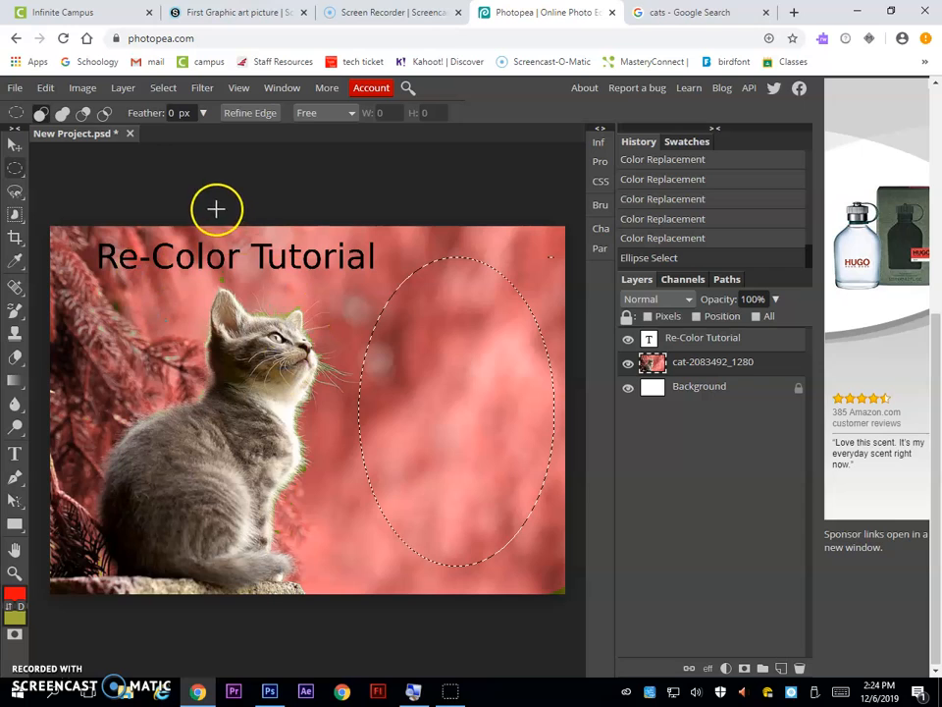
left_click(13, 168)
left_click(13, 168)
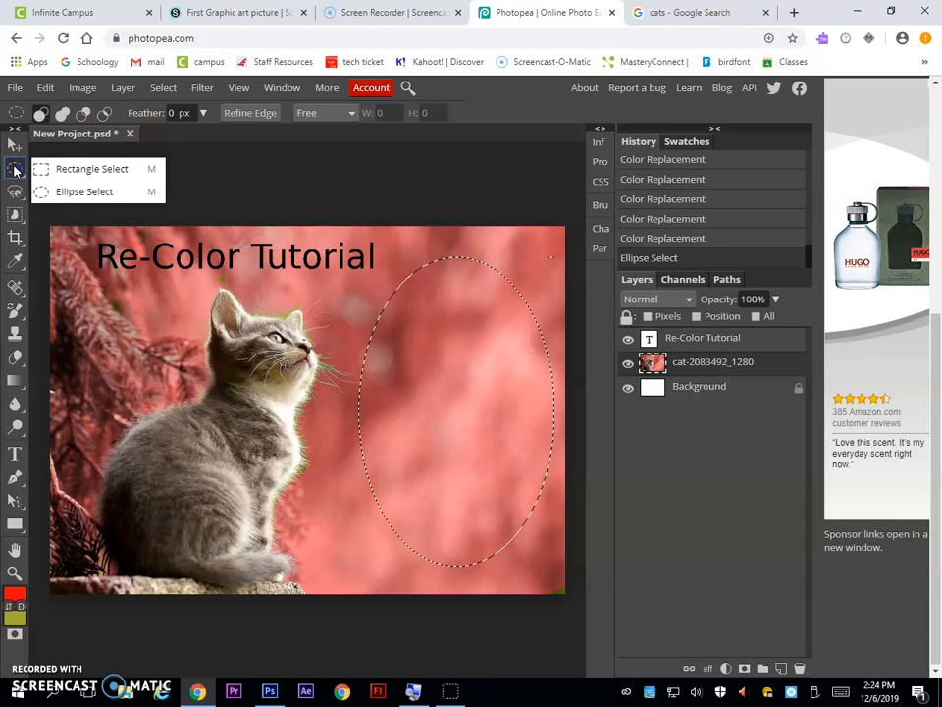
left_click(82, 171)
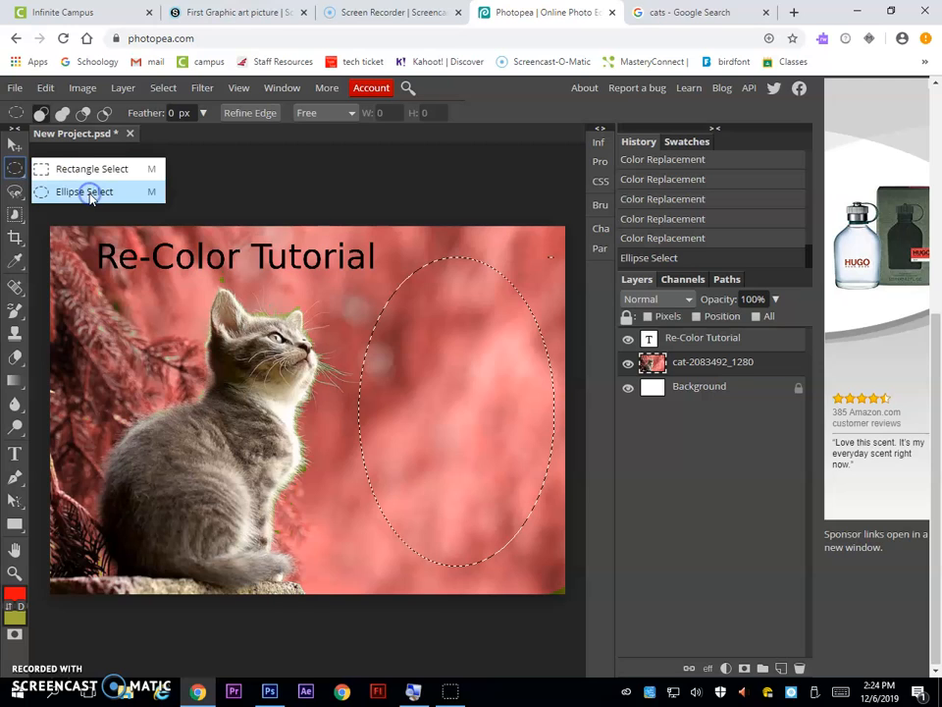
left_click(90, 193)
Start a Black & White adjustment on the elliptical selection and set red to -15, yellow to 28 and green to 170
left_click(89, 90)
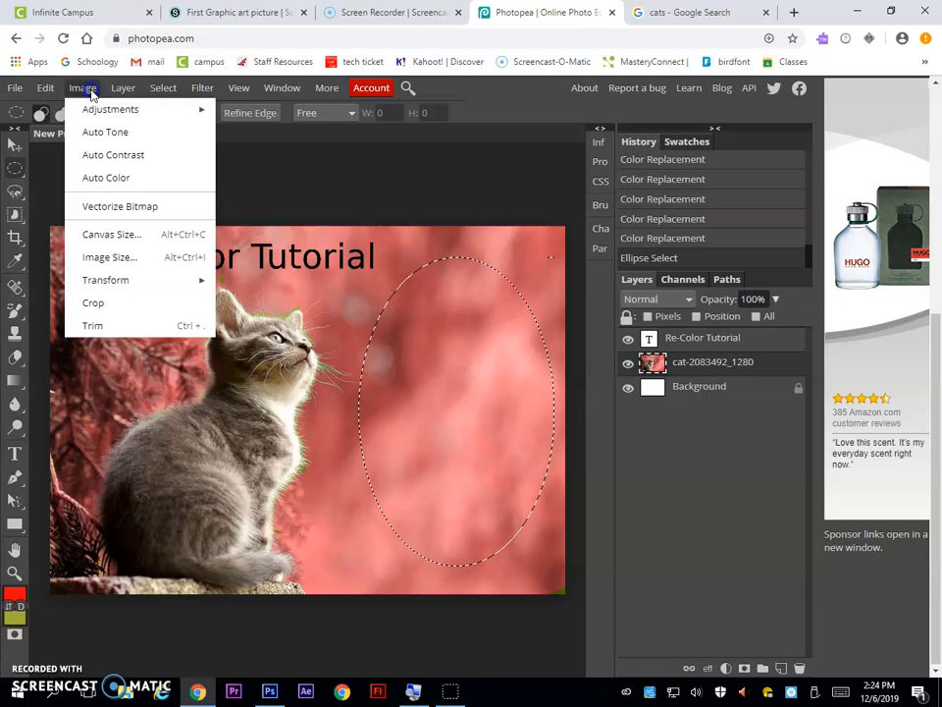
mouse_move(101, 109)
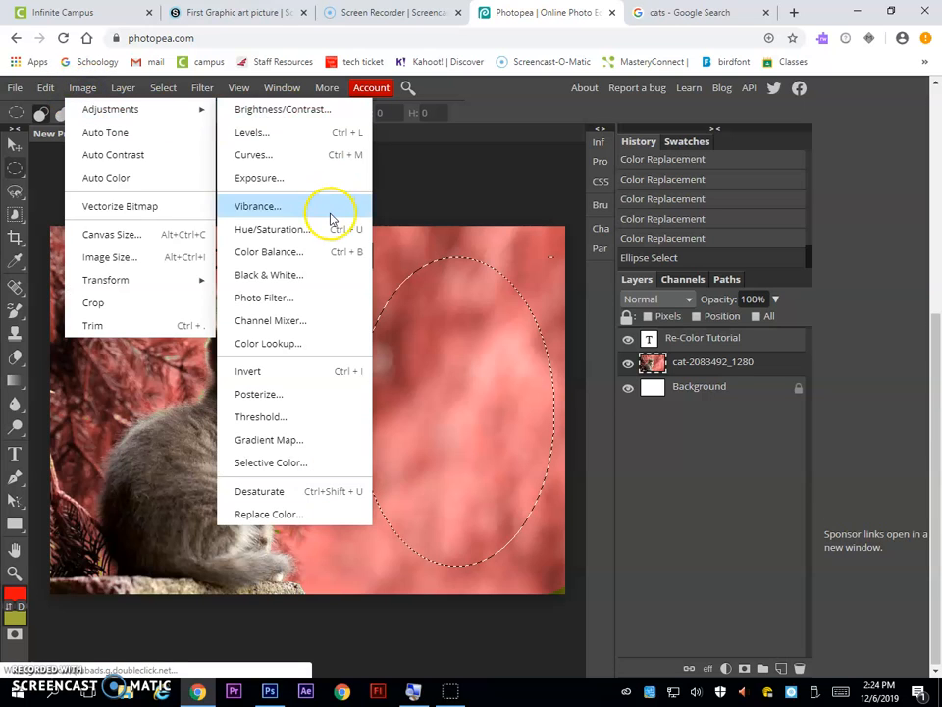
left_click(303, 279)
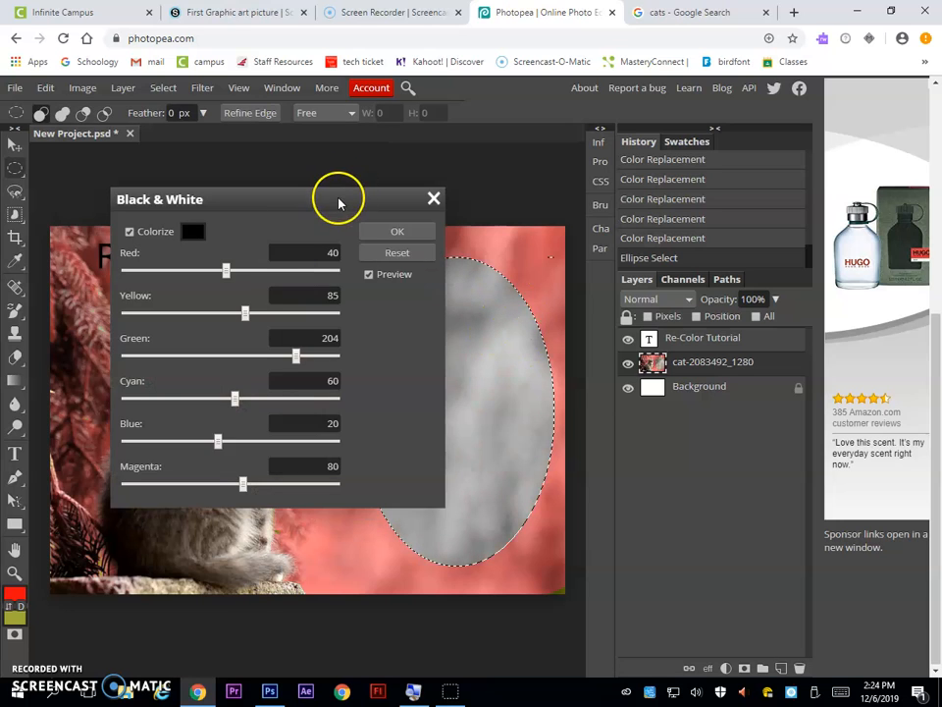
left_click_drag(340, 200, 256, 178)
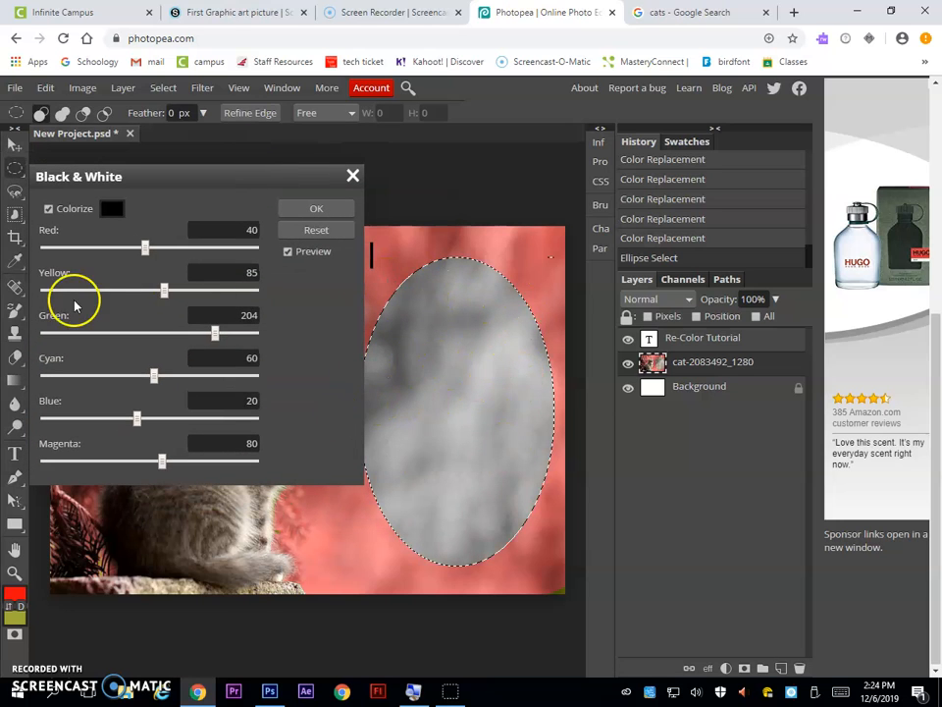
left_click_drag(142, 248, 120, 247)
left_click_drag(163, 289, 140, 292)
mouse_move(214, 331)
left_mouse_down()
mouse_move(151, 332)
mouse_move(221, 341)
mouse_move(201, 333)
left_mouse_up()
mouse_move(120, 248)
left_mouse_down()
mouse_move(103, 253)
mouse_move(139, 252)
mouse_move(120, 248)
left_mouse_up()
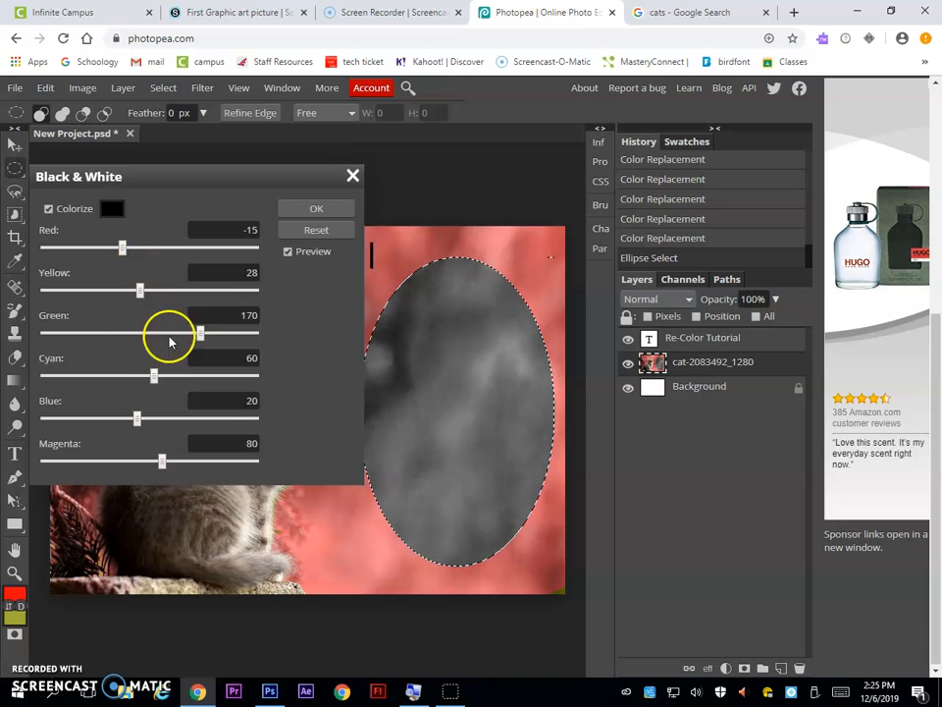
Set blue to -10 and magenta to -13, apply the Black & White adjustment and clear the selection
mouse_move(134, 418)
left_mouse_down()
mouse_move(214, 420)
mouse_move(124, 419)
left_mouse_up()
left_click_drag(160, 458, 123, 470)
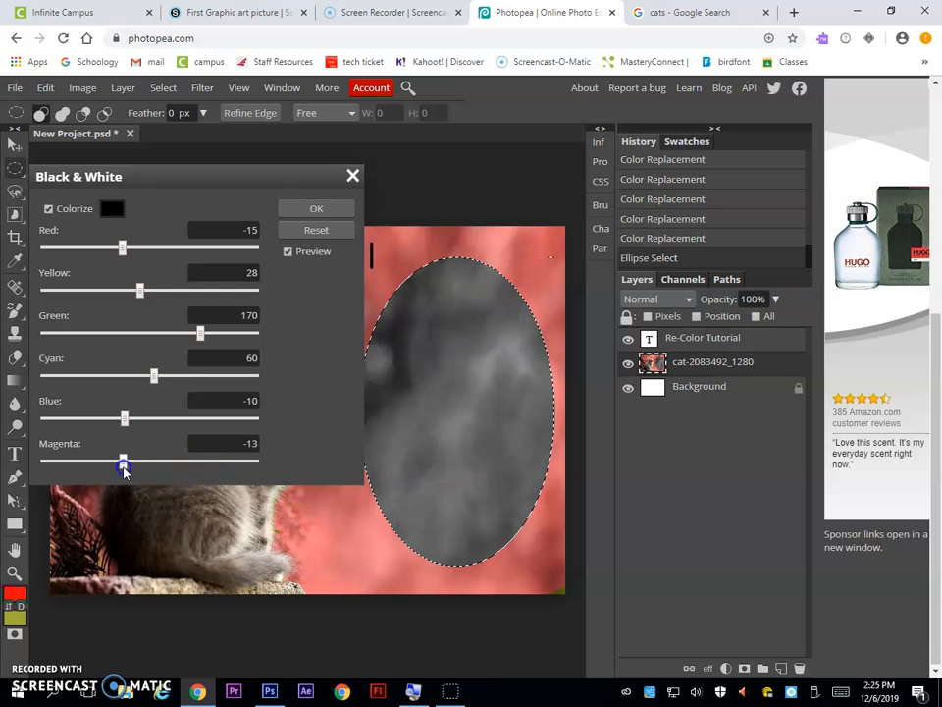
left_click(311, 209)
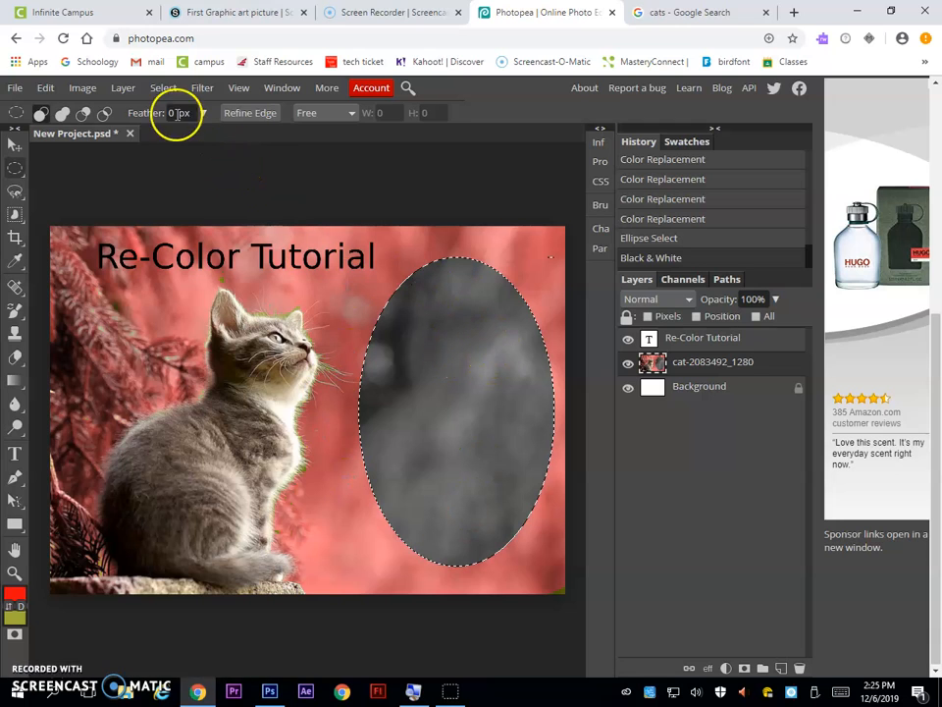
left_click(160, 87)
left_click(215, 142)
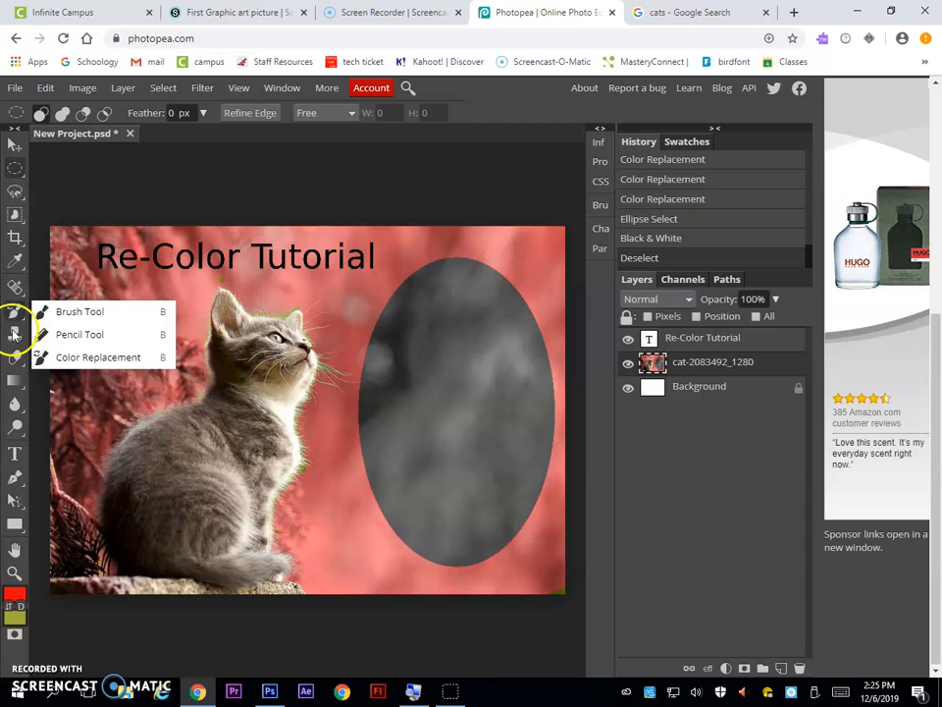
Select the cat's head and whole body with the Quick Selection tool
mouse_move(14, 265)
mouse_move(15, 215)
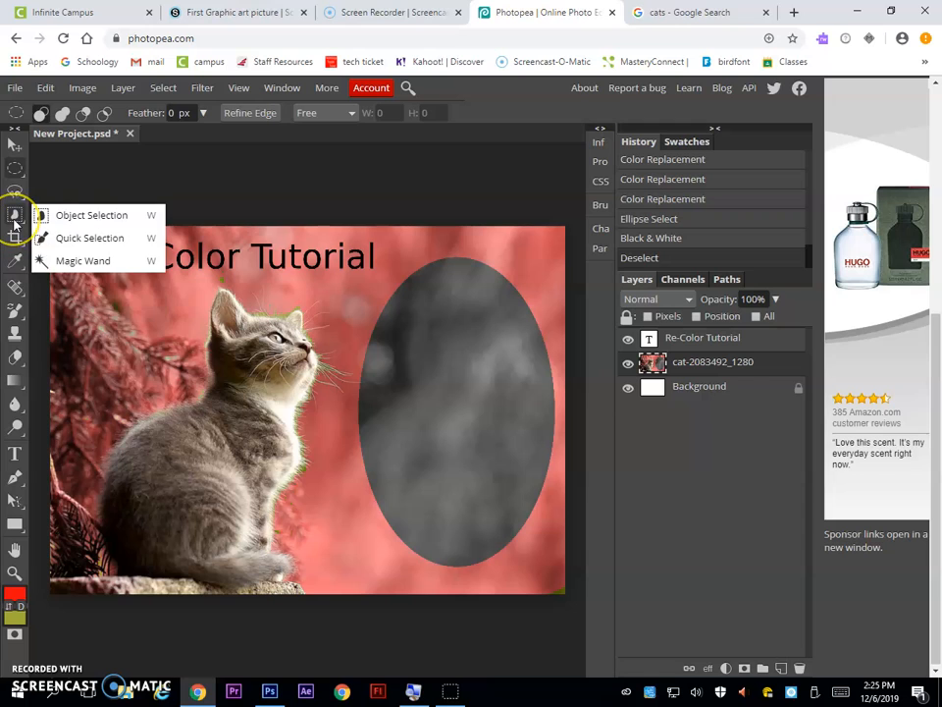
left_click(90, 238)
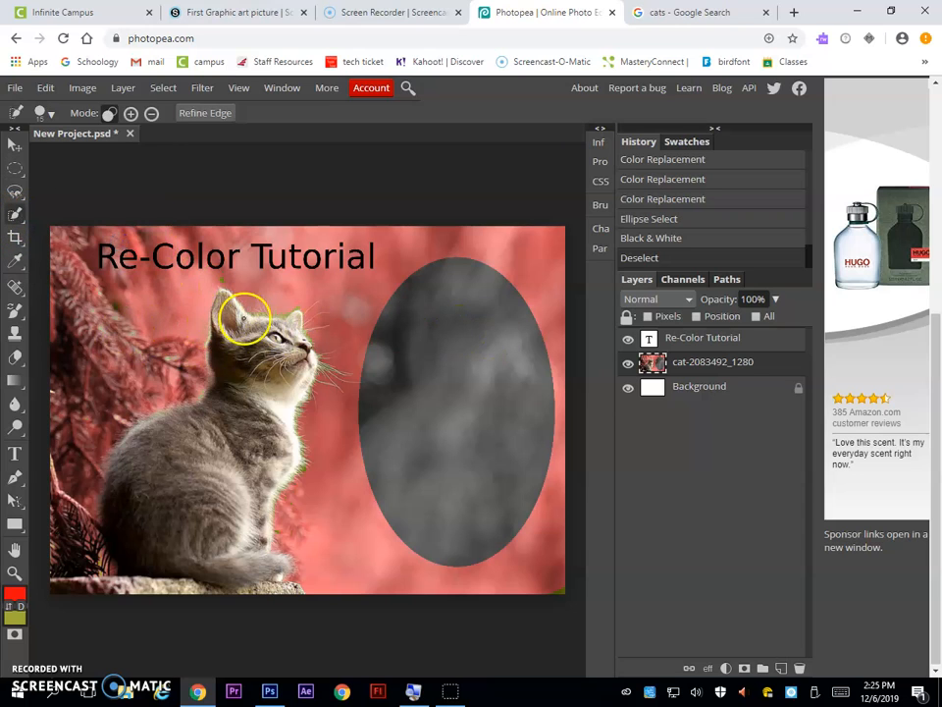
left_click_drag(236, 315, 216, 314)
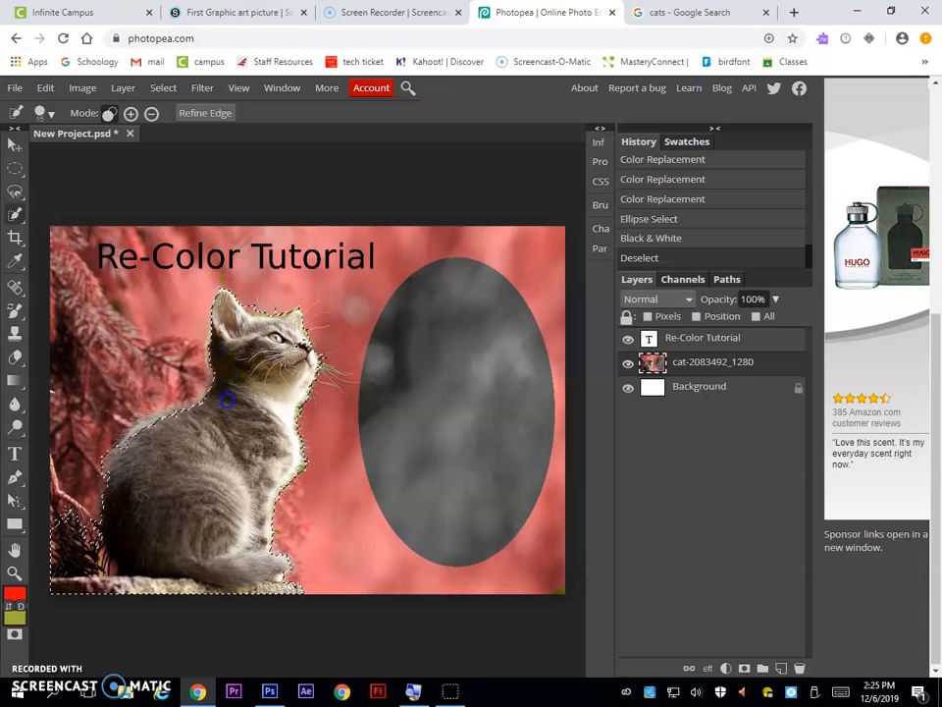
left_click_drag(227, 400, 224, 411)
mouse_move(146, 489)
left_mouse_down()
mouse_move(206, 532)
mouse_move(200, 550)
left_mouse_up()
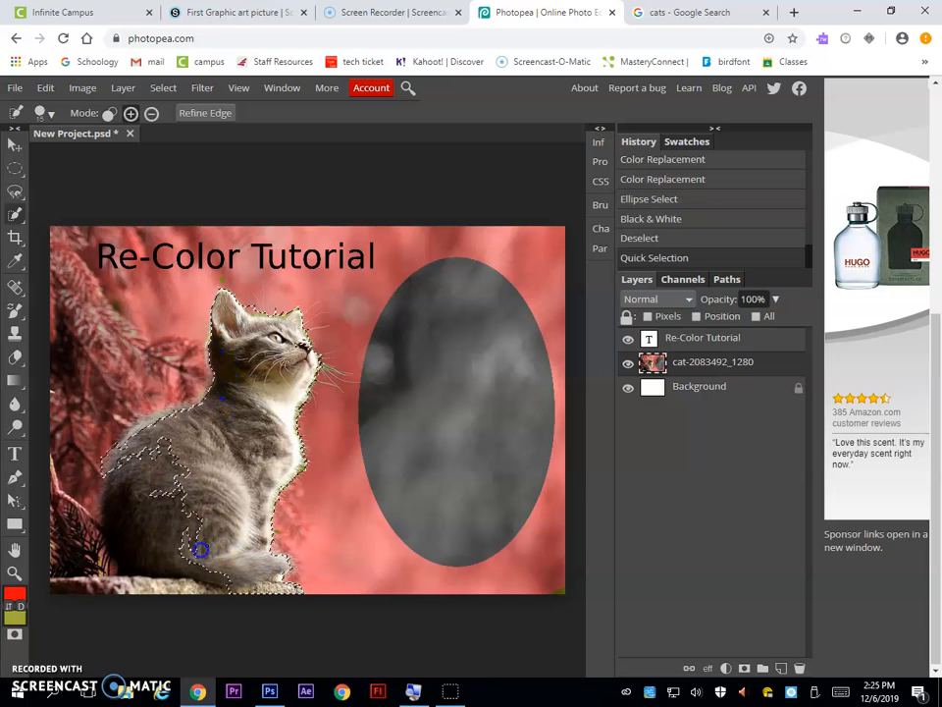
mouse_move(140, 542)
left_mouse_down()
mouse_move(177, 473)
mouse_move(149, 427)
mouse_move(120, 480)
mouse_move(133, 450)
mouse_move(122, 448)
mouse_move(106, 495)
mouse_move(116, 528)
left_mouse_up()
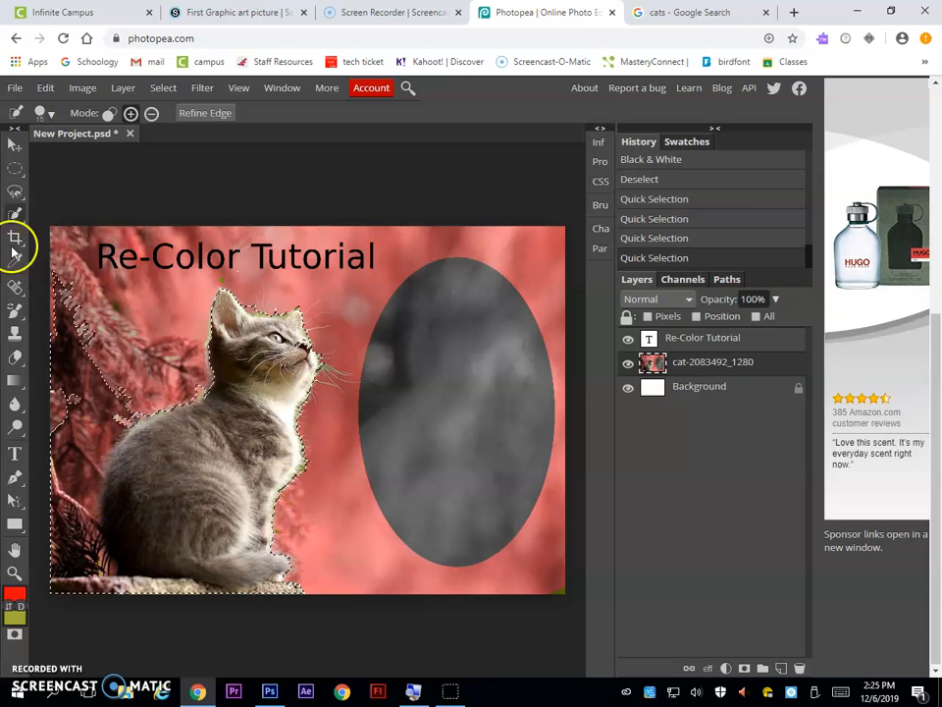
Subtract the dark red foliage behind the cat from the quick selection
right_click(16, 247)
left_click(149, 113)
mouse_move(103, 392)
left_mouse_down()
mouse_move(136, 396)
mouse_move(62, 461)
left_mouse_up()
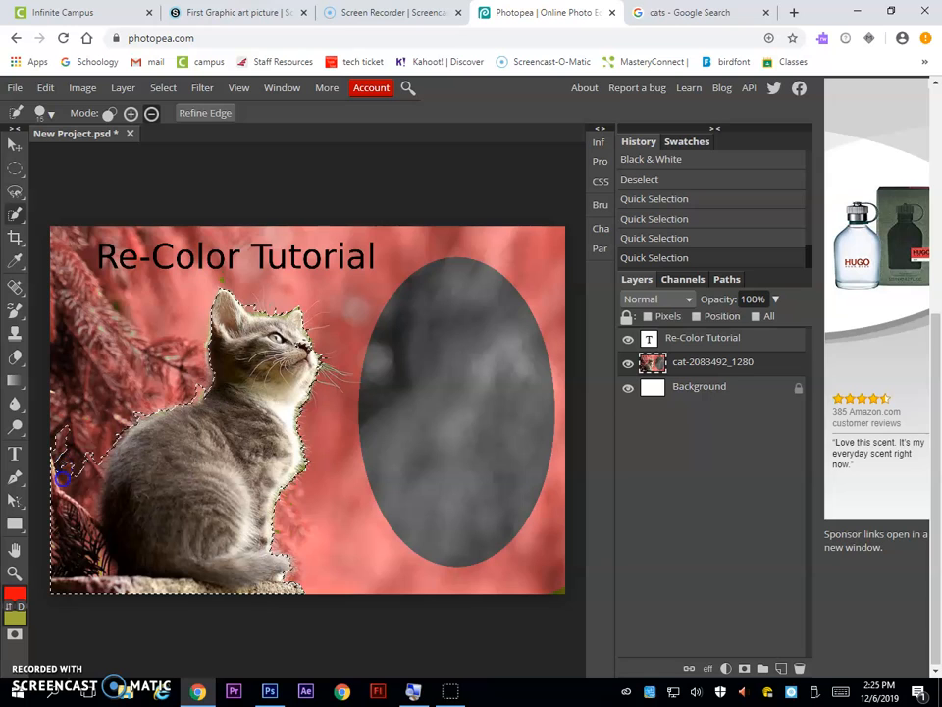
mouse_move(70, 509)
left_mouse_down()
mouse_move(76, 530)
mouse_move(108, 528)
mouse_move(97, 533)
left_mouse_up()
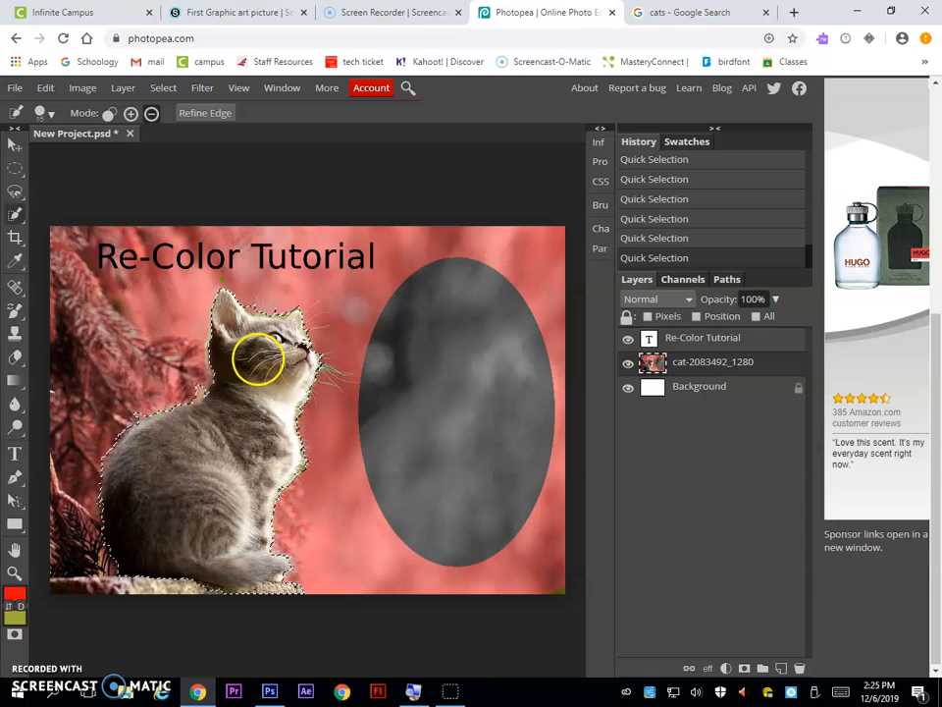
Refine the cat selection's edge with a border of 31 and output the cutout to a new layer
left_click(197, 113)
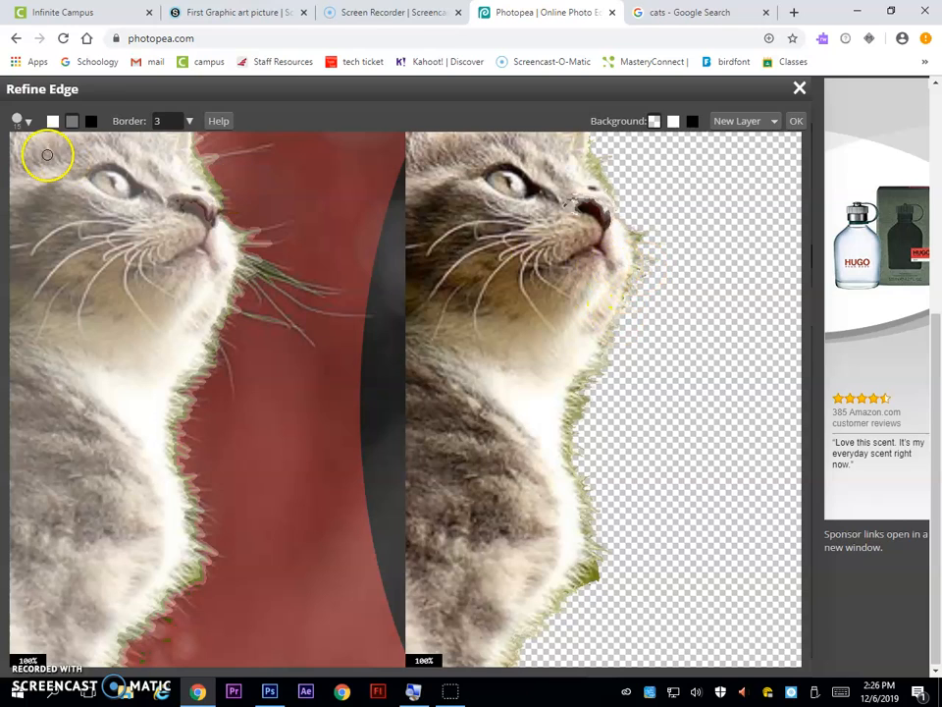
left_click_drag(610, 337, 624, 370)
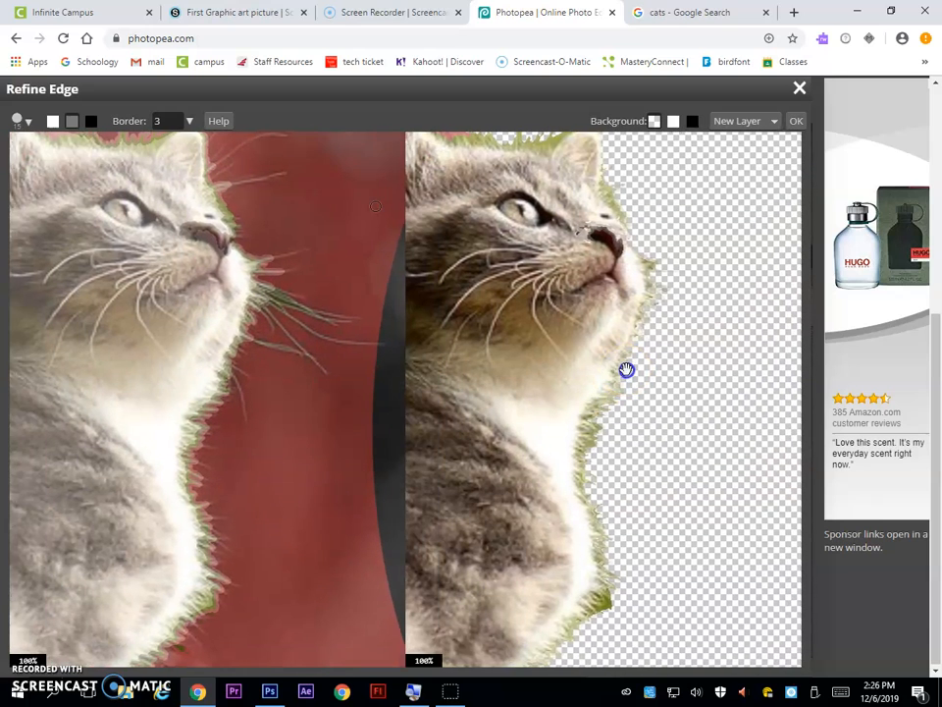
left_click(190, 120)
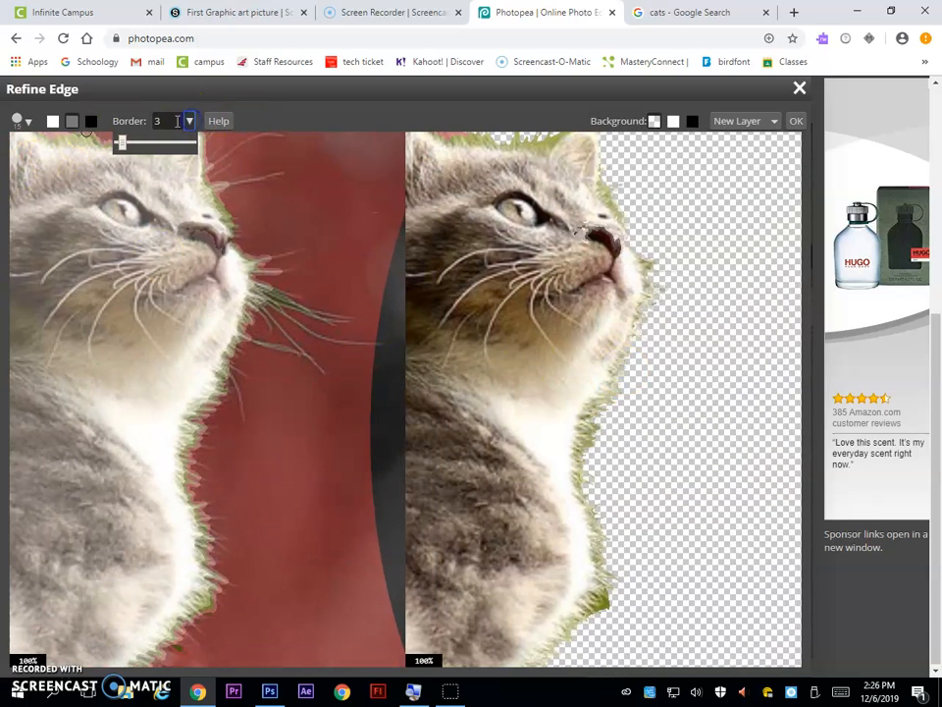
left_click_drag(152, 149, 160, 150)
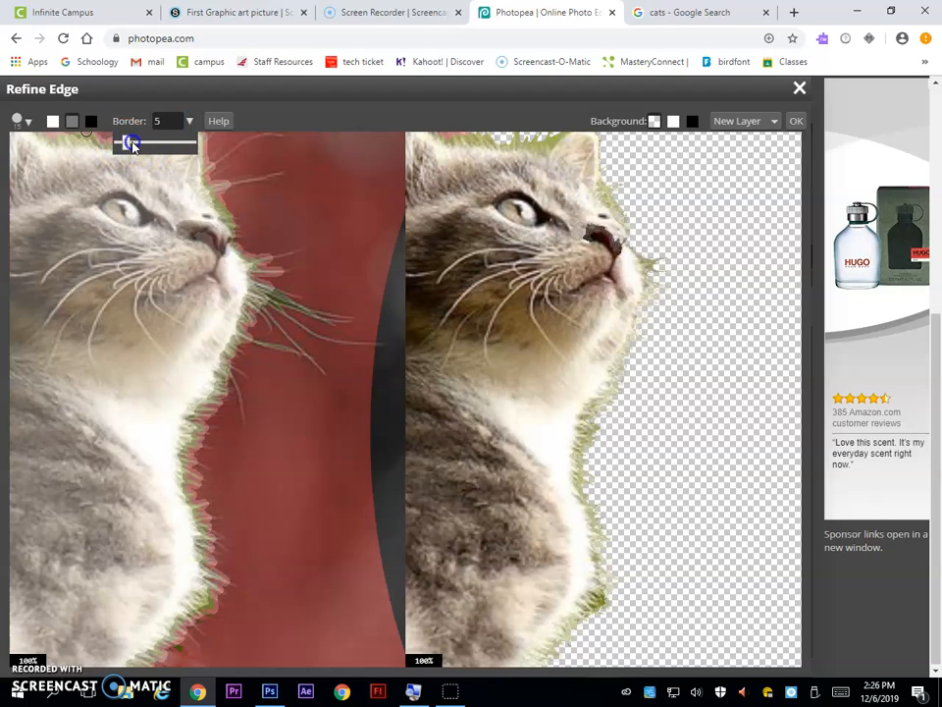
left_click_drag(148, 146, 722, 135)
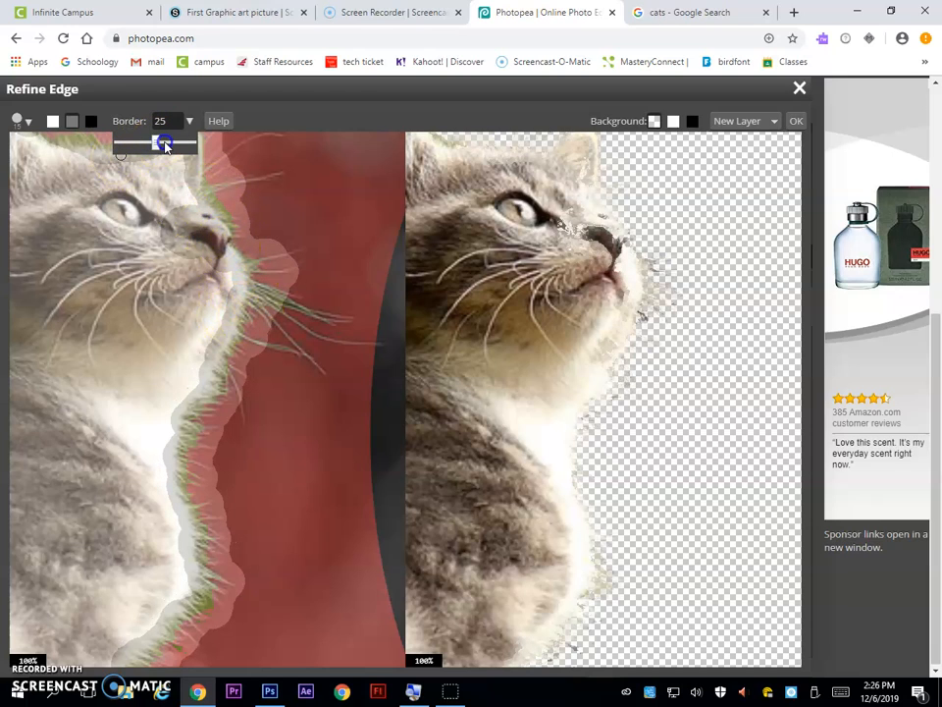
left_click_drag(159, 143, 166, 145)
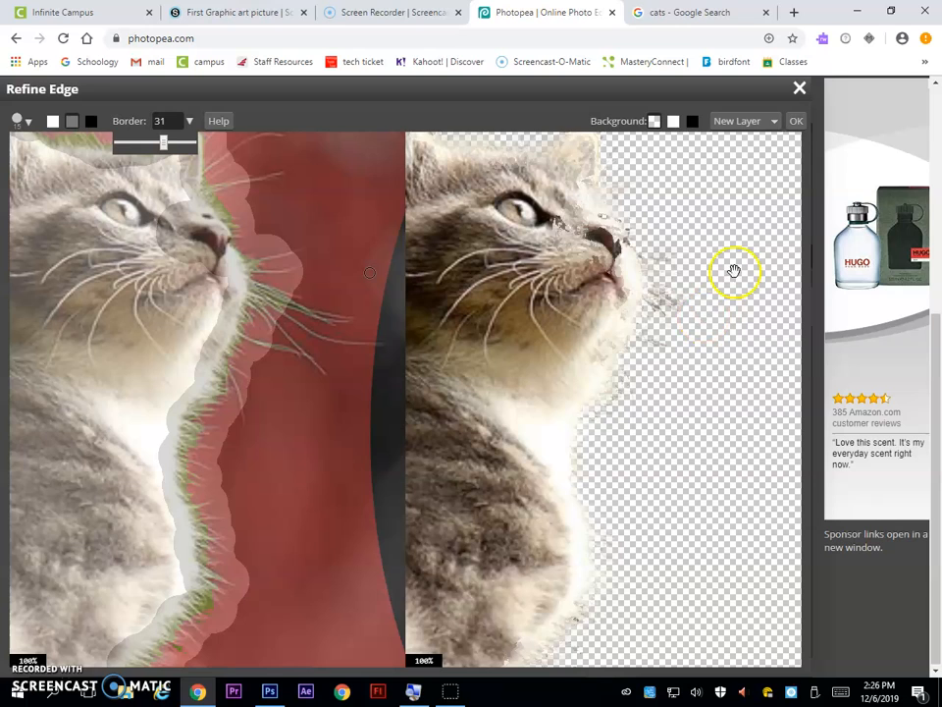
left_click(796, 122)
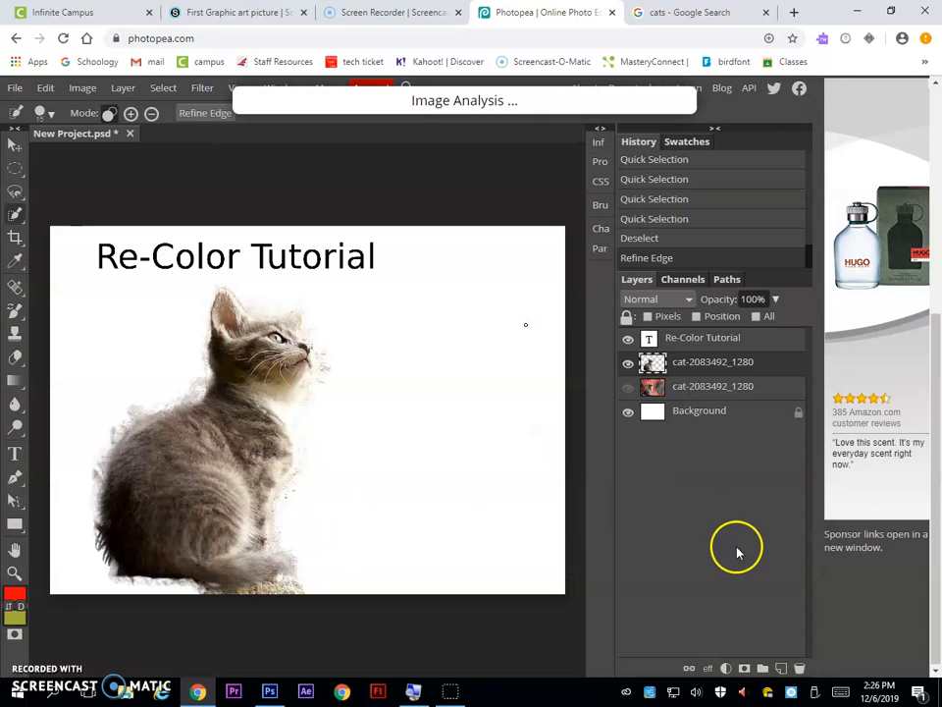
Show the original photo layer again and adjust the cat cutout's Hue/Saturation to hue 31, saturation 55 and lightness -9
left_click(628, 387)
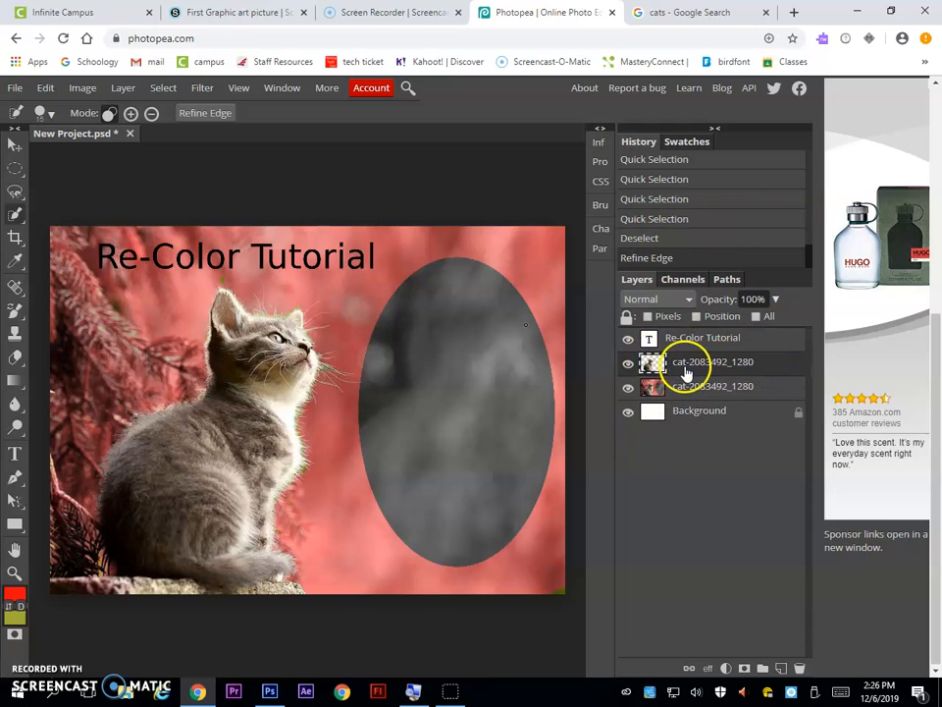
right_click(659, 366)
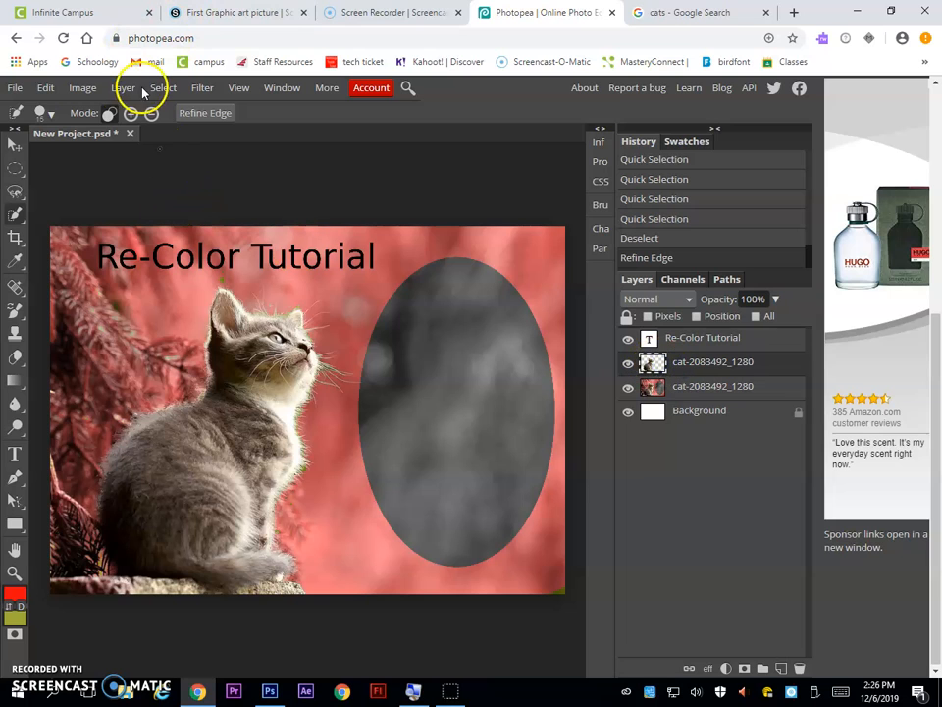
left_click(71, 90)
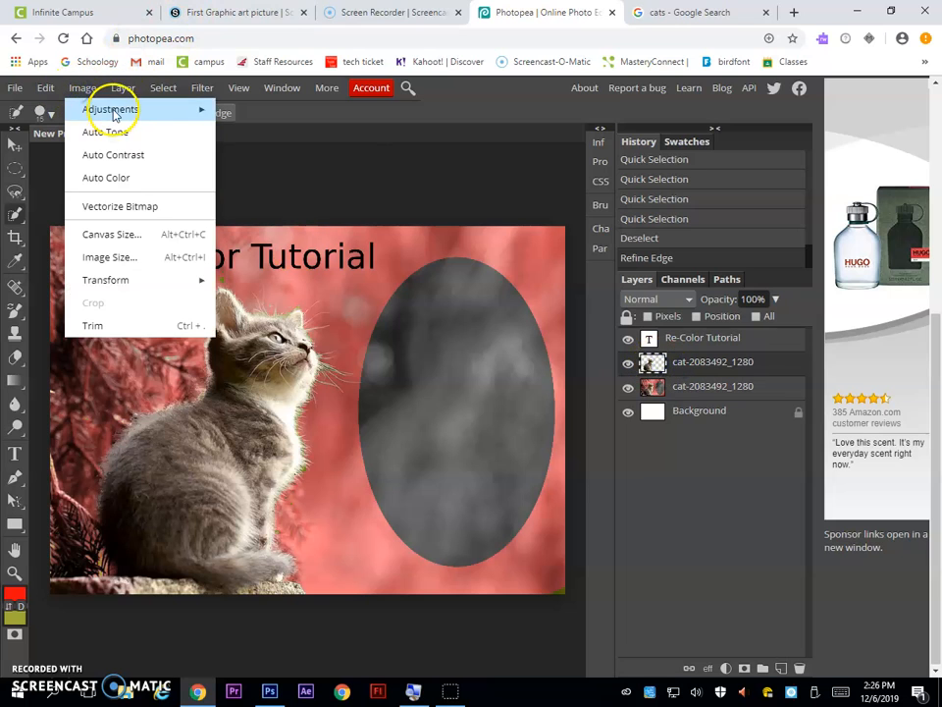
mouse_move(198, 109)
left_click(300, 231)
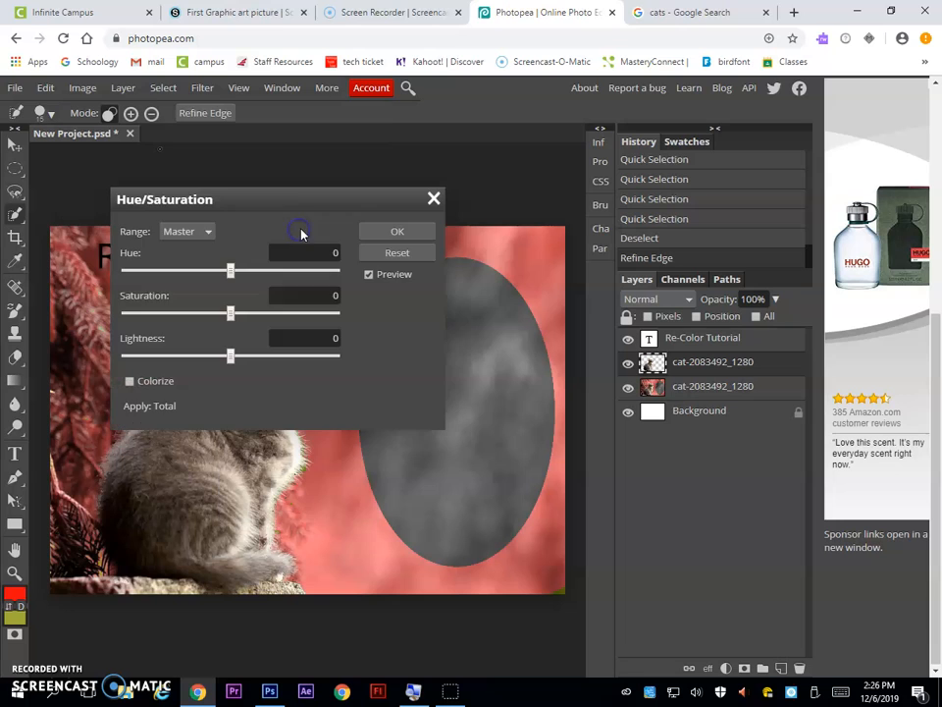
left_click_drag(266, 200, 709, 175)
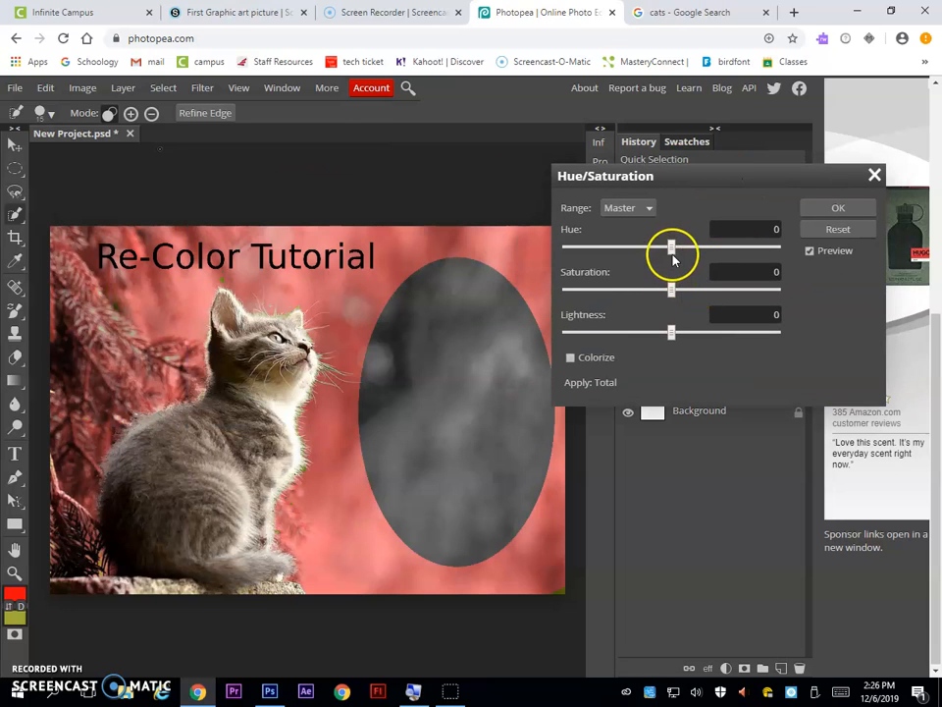
left_click_drag(670, 248, 690, 250)
left_click_drag(672, 290, 727, 290)
mouse_move(668, 332)
left_mouse_down()
mouse_move(701, 332)
mouse_move(631, 331)
mouse_move(664, 332)
left_mouse_up()
left_click_drag(727, 288, 729, 289)
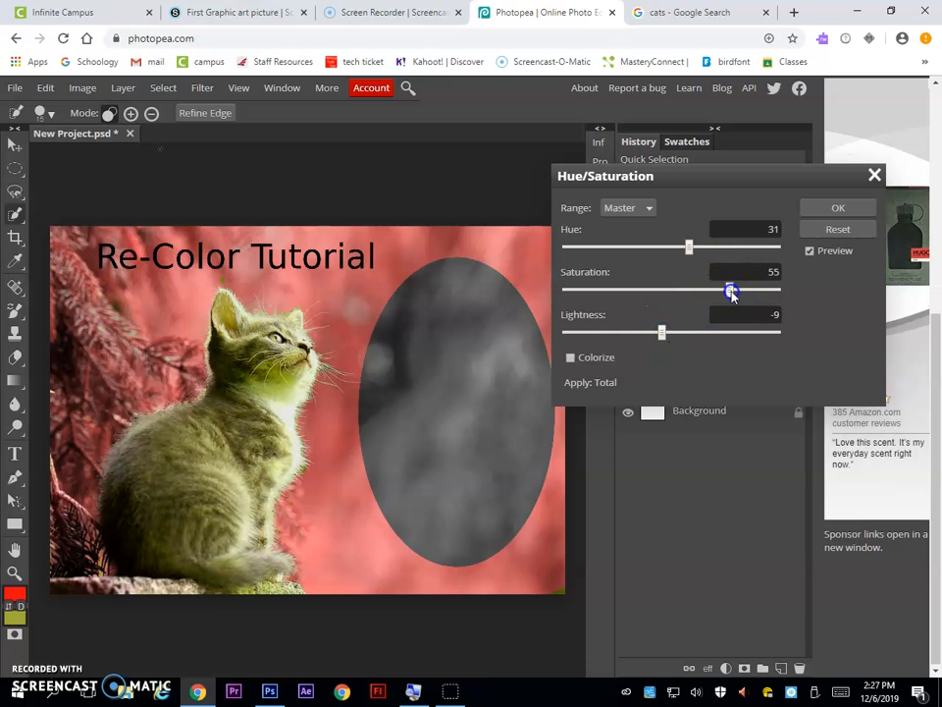
Colorize the cat cutout blue with hue -164 and saturation 68
left_click_drag(687, 239, 621, 282)
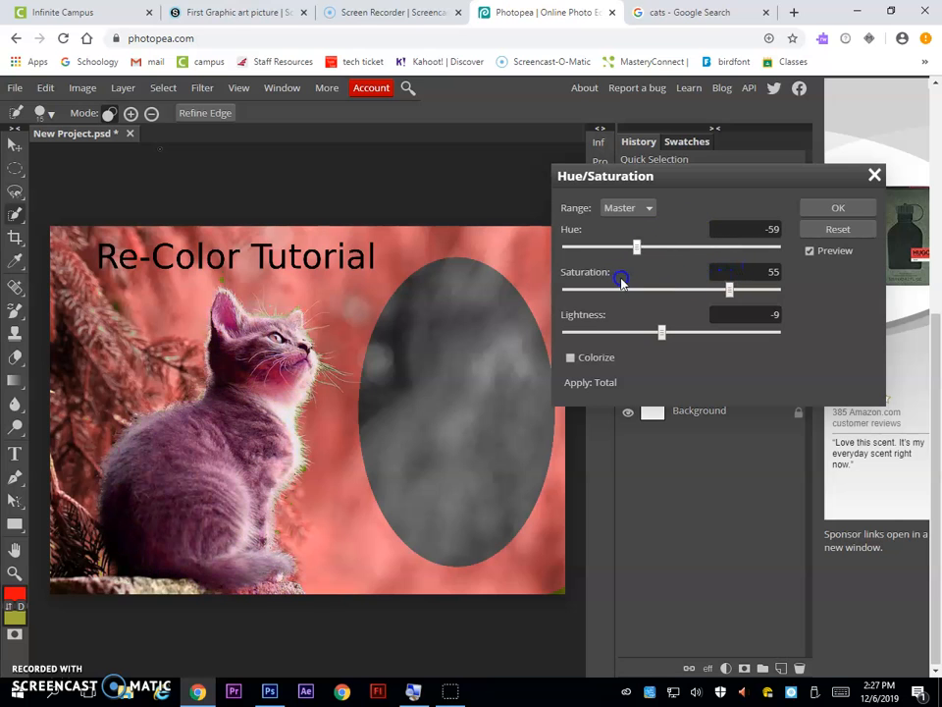
left_click(570, 357)
left_click_drag(618, 248, 663, 251)
left_click_drag(726, 289, 743, 304)
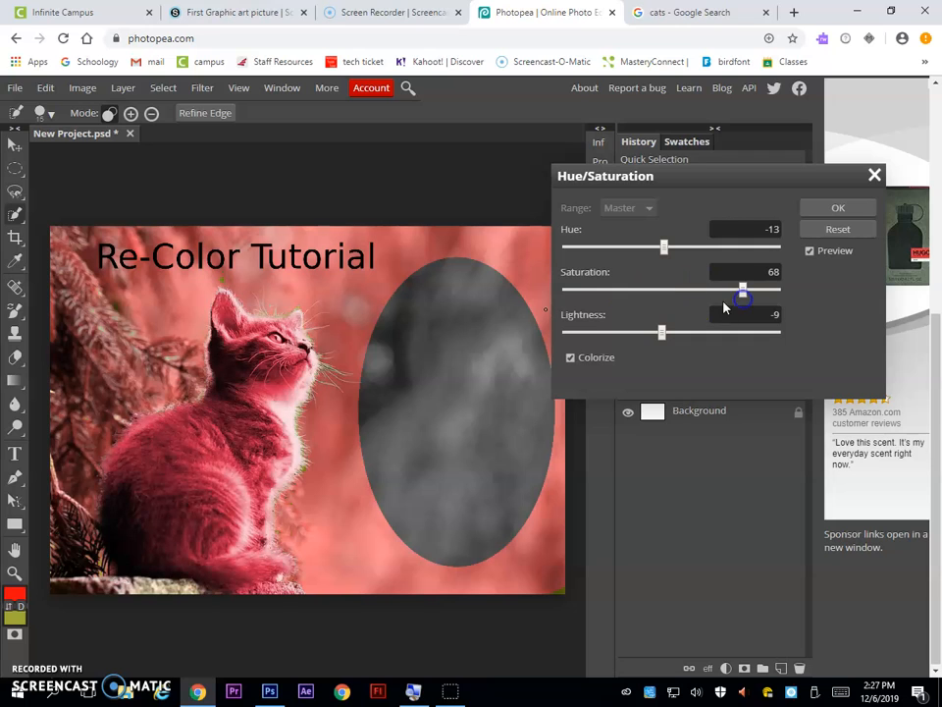
left_click_drag(661, 252, 577, 258)
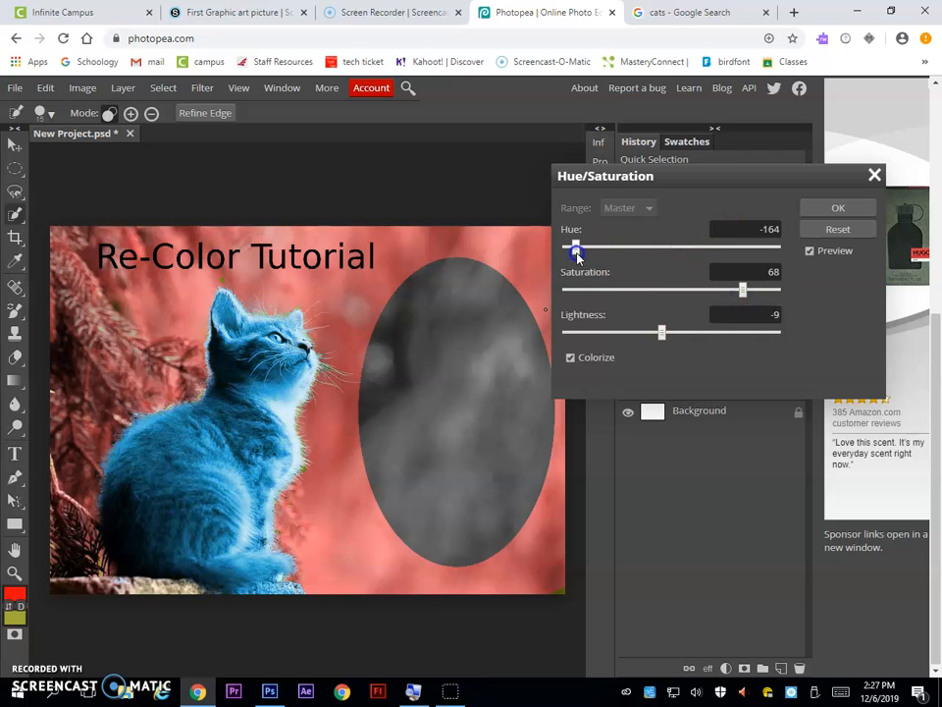